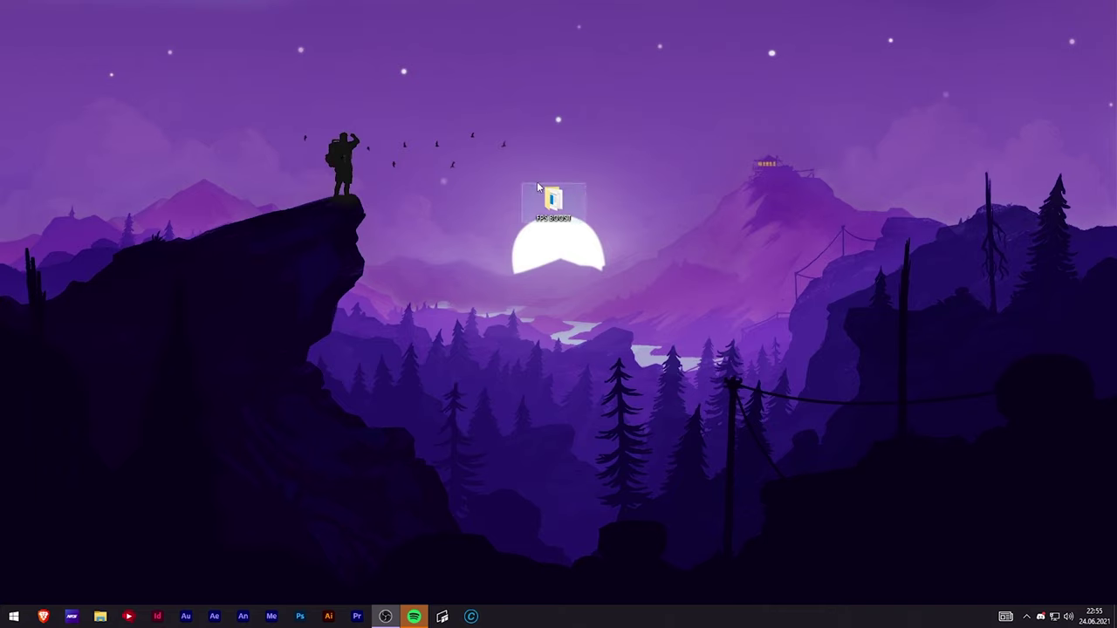
Step: Check the contents of the 1.Sterowniki folder inside the desktop's FPS BOOST folder and close the file window
right_click(554, 201)
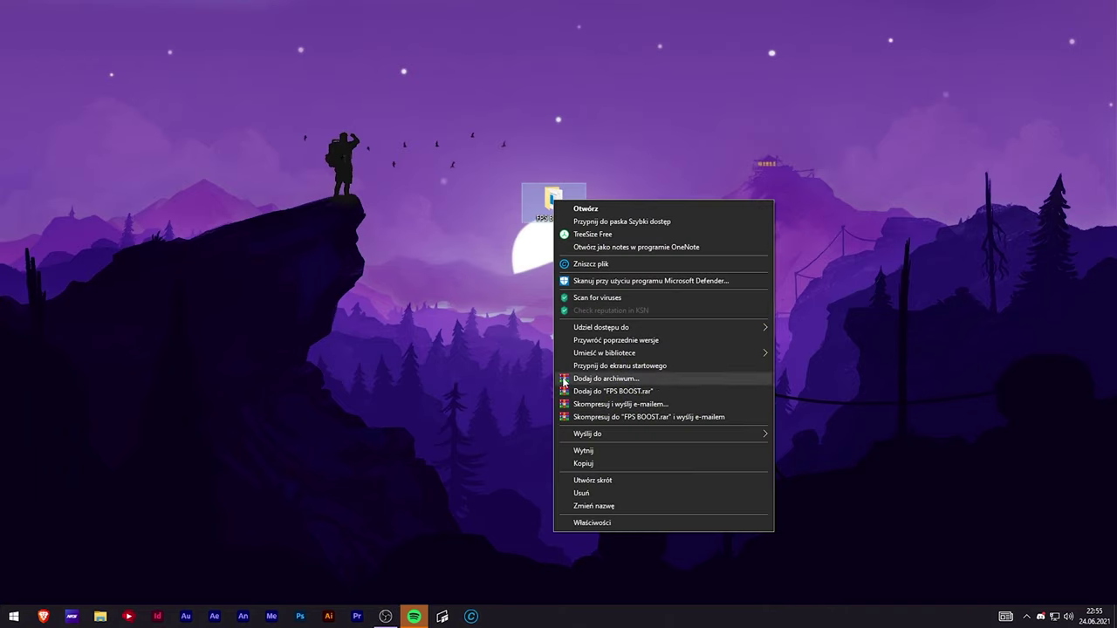
key("Escape")
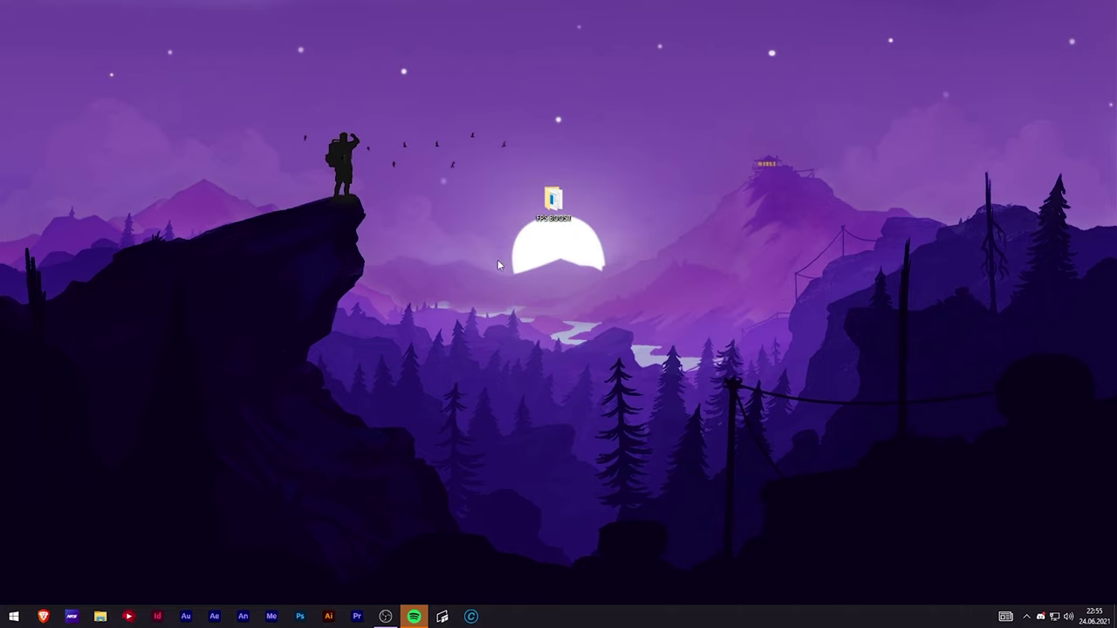
double_click(555, 202)
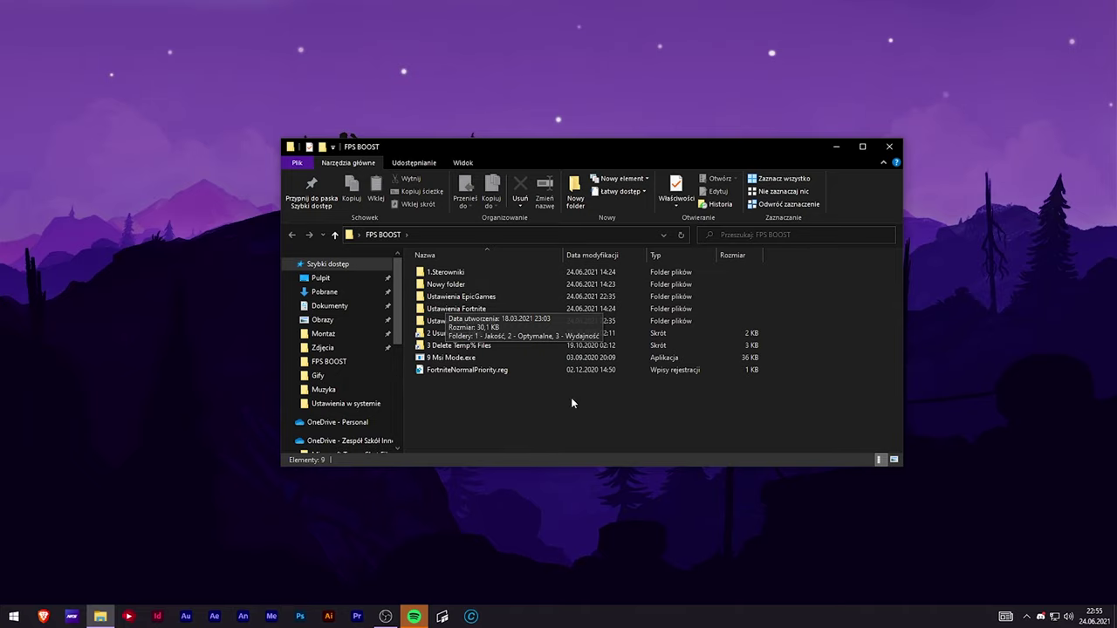
double_click(486, 273)
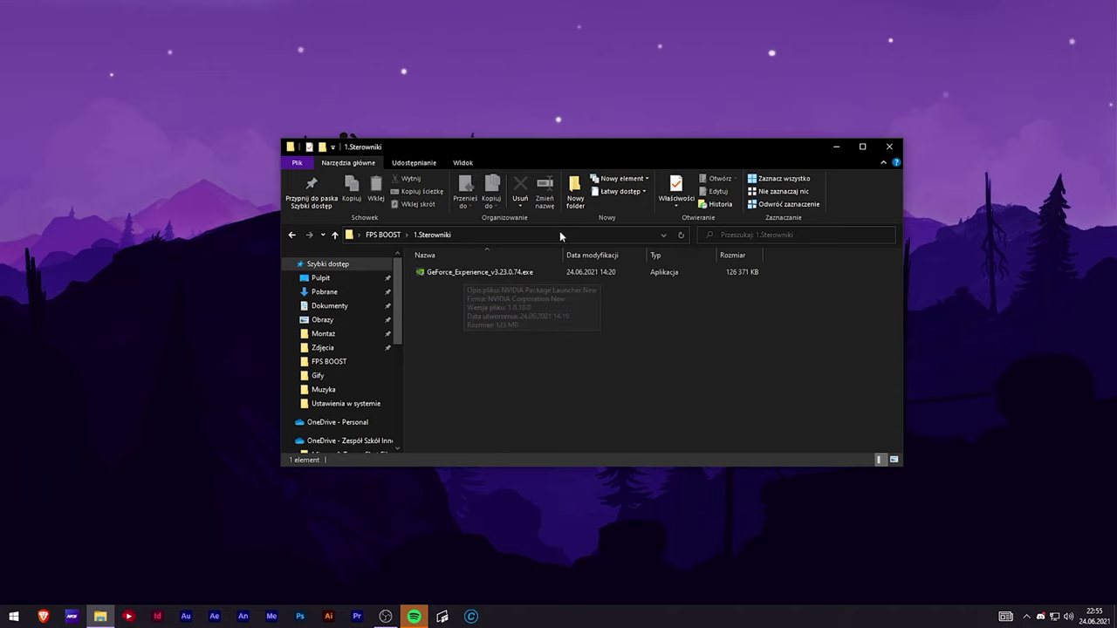
left_click(890, 147)
Step: Launch GeForce Experience and go to its Sterowniki (drivers) page
key("super")
type("ex")
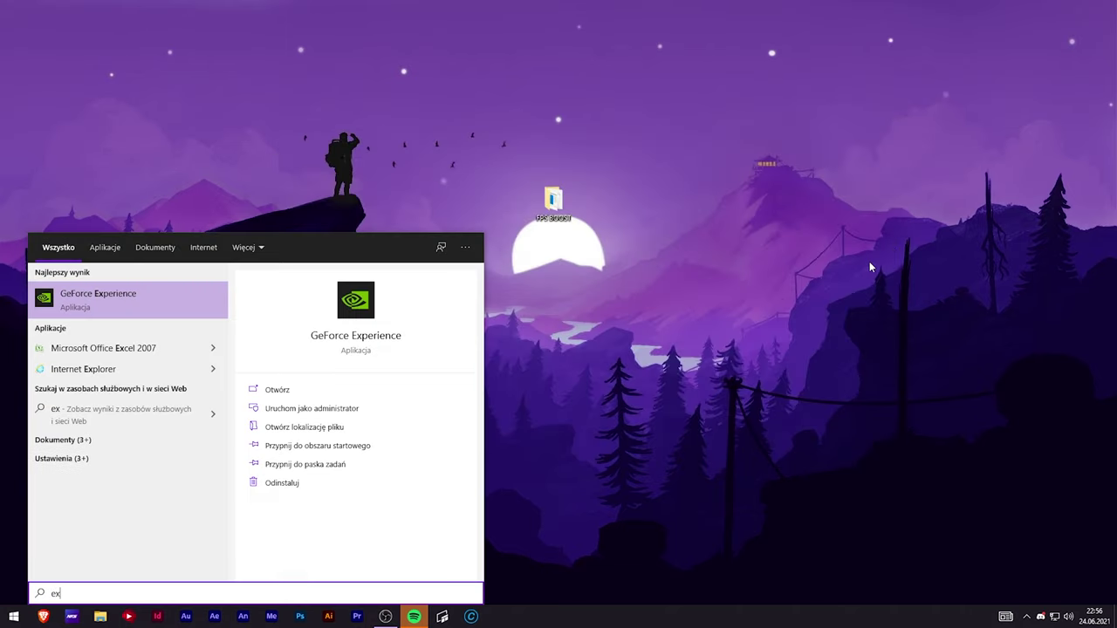
key("Return")
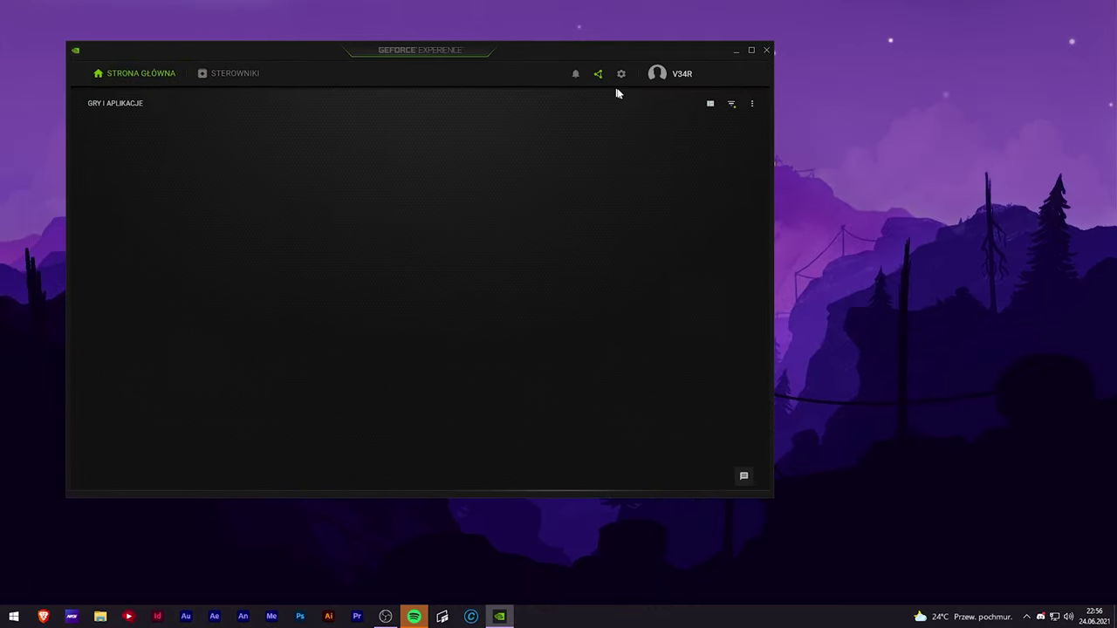
key("ctrl+w")
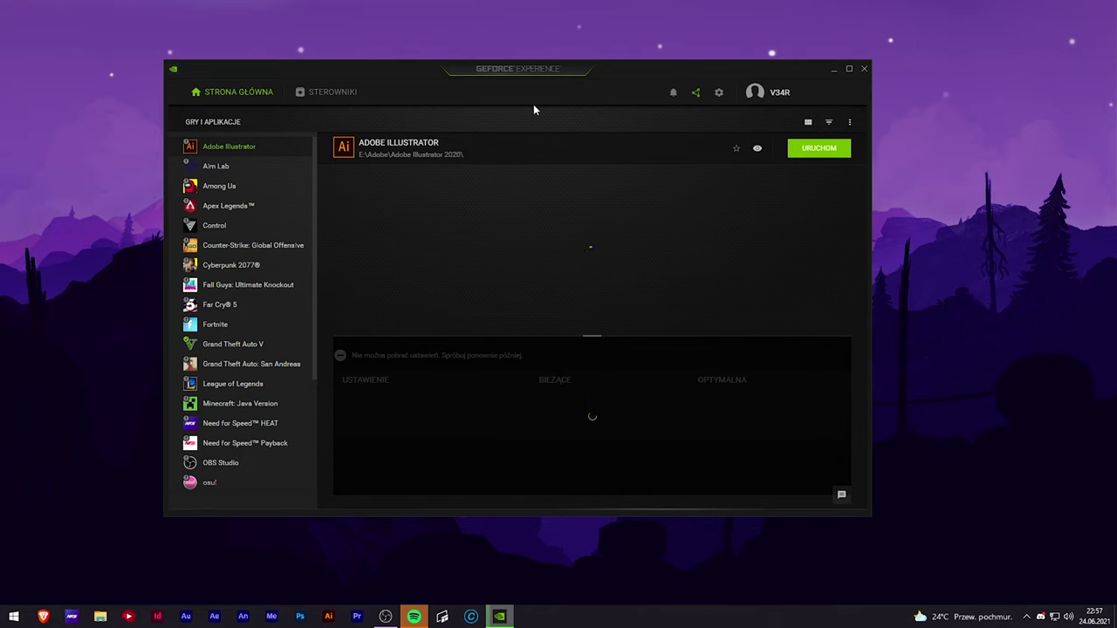
left_click(332, 98)
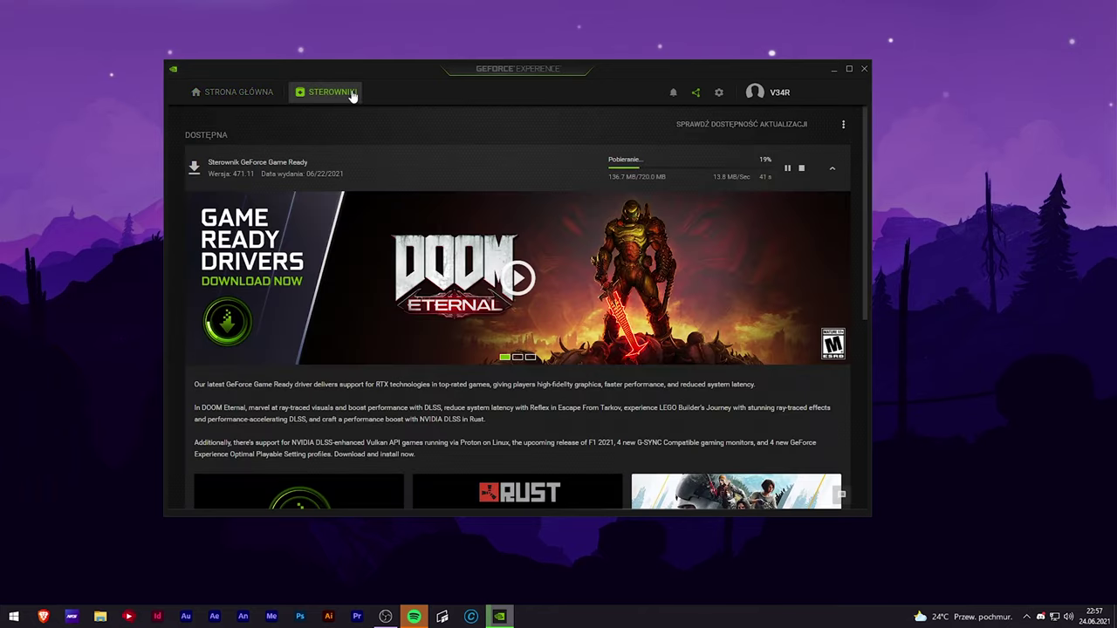
Step: Examine the available GeForce Game Ready driver, its download progress and the currently installed driver
scroll(307, 307, "down", 1)
scroll(388, 320, "up", 1)
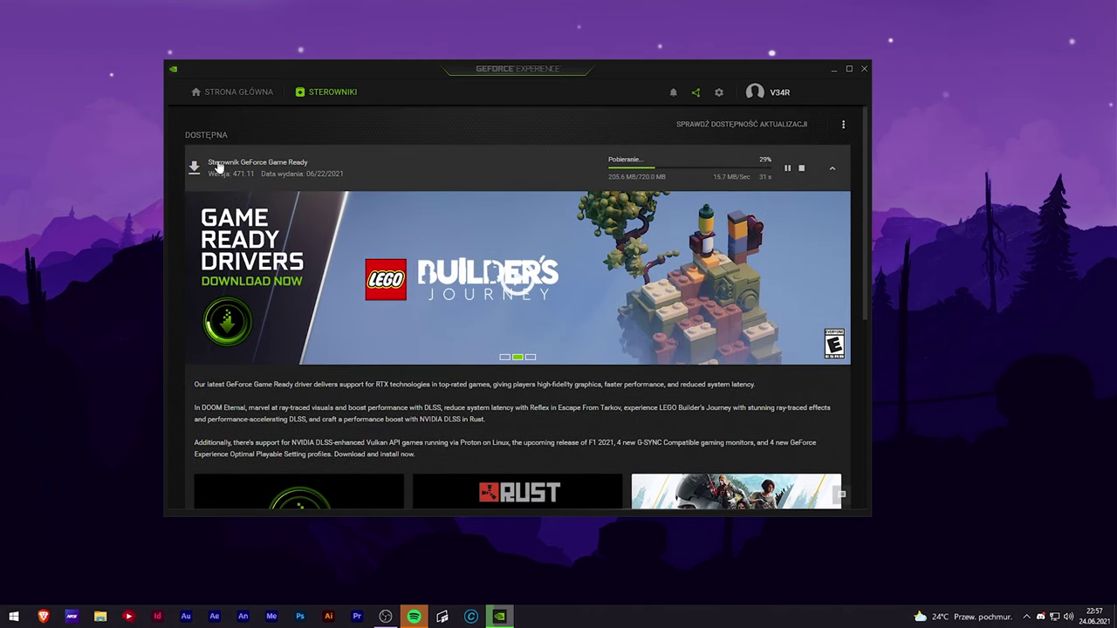
scroll(394, 256, "down", 3)
scroll(388, 243, "up", 3)
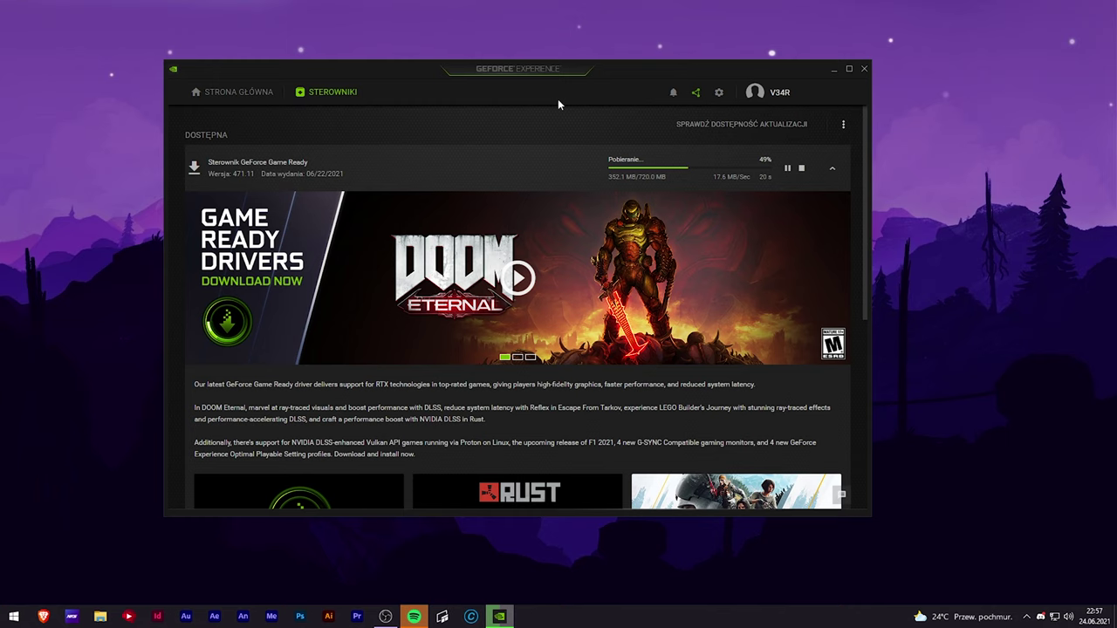
left_click_drag(628, 68, 656, 77)
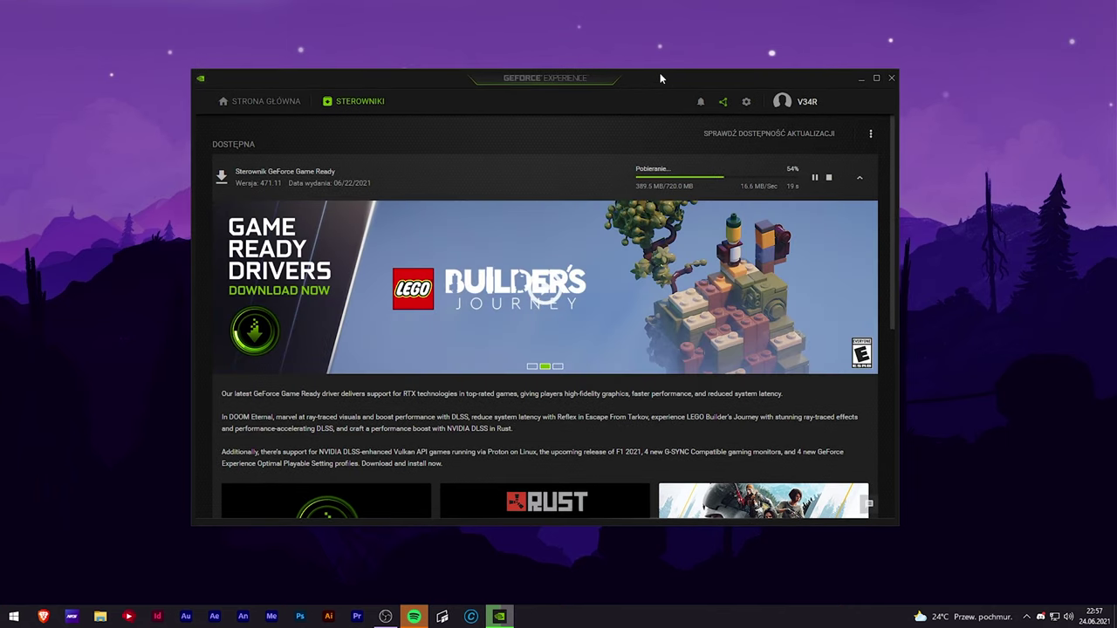
left_click_drag(448, 87, 423, 94)
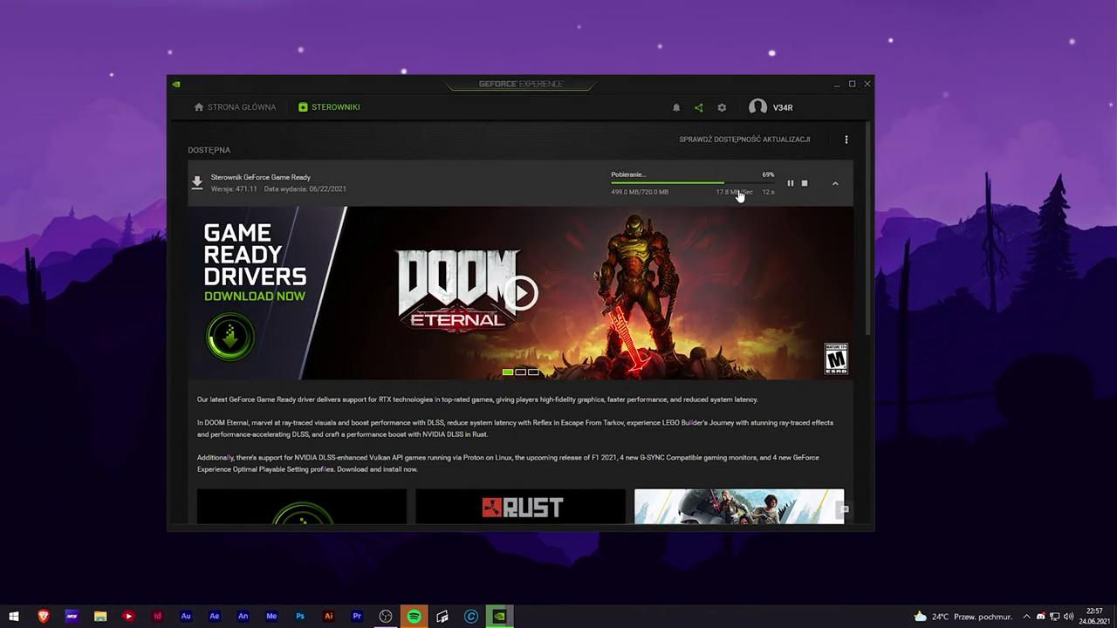
scroll(541, 272, "down", 3)
scroll(541, 274, "down", 5)
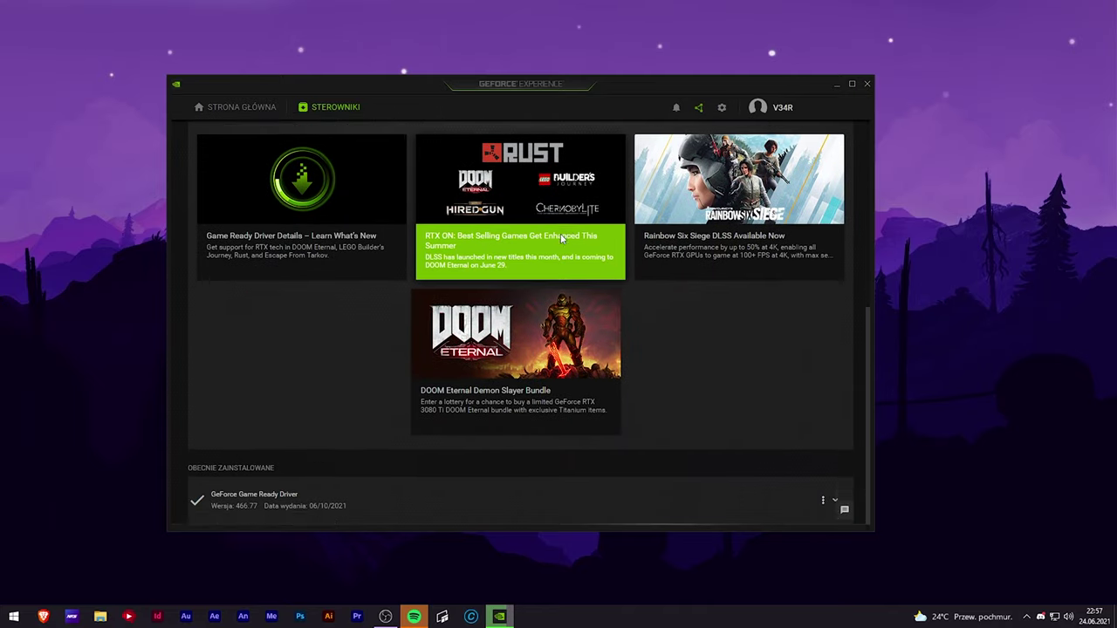
scroll(560, 233, "up", 10)
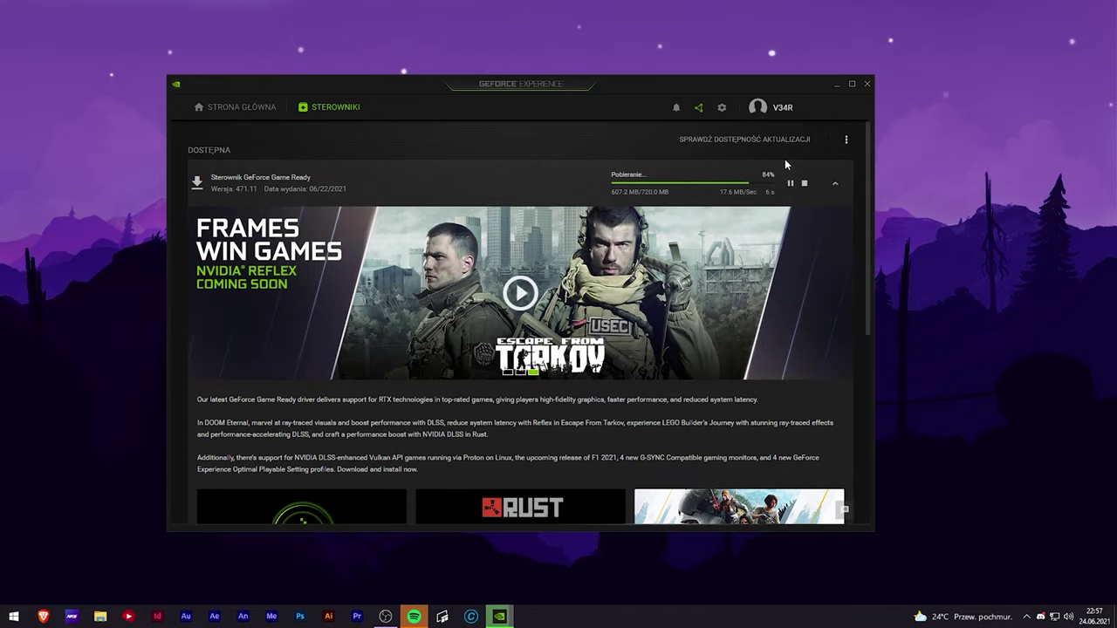
Step: Minimize GeForce Experience and open the Ustawienia EpicGames folder inside FPS BOOST
left_click(838, 83)
left_click(500, 617)
left_click(837, 83)
double_click(557, 210)
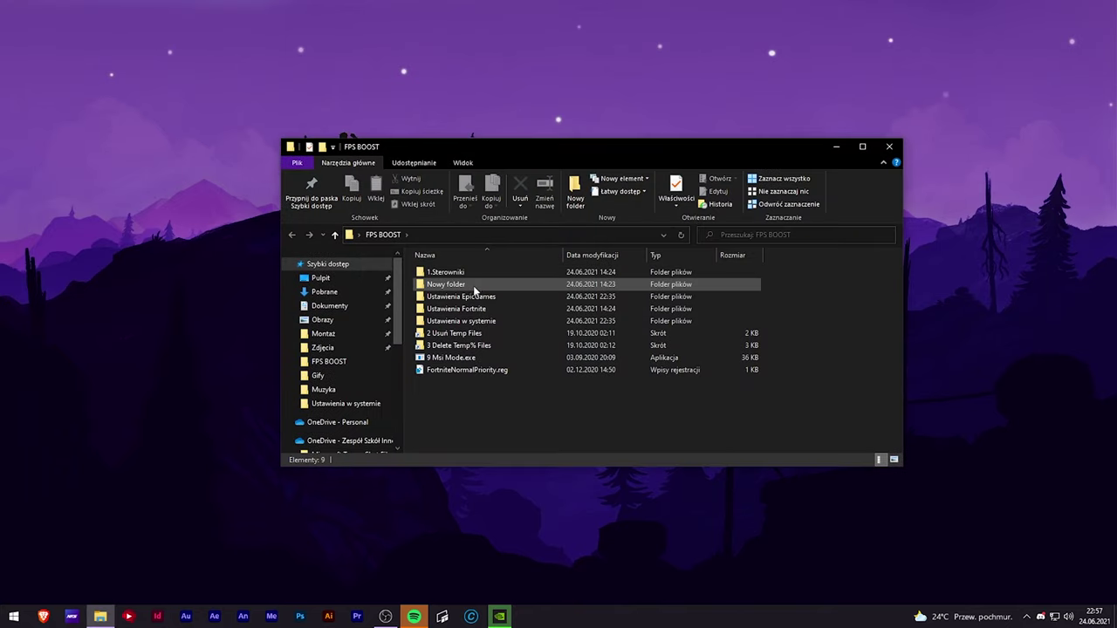
double_click(467, 296)
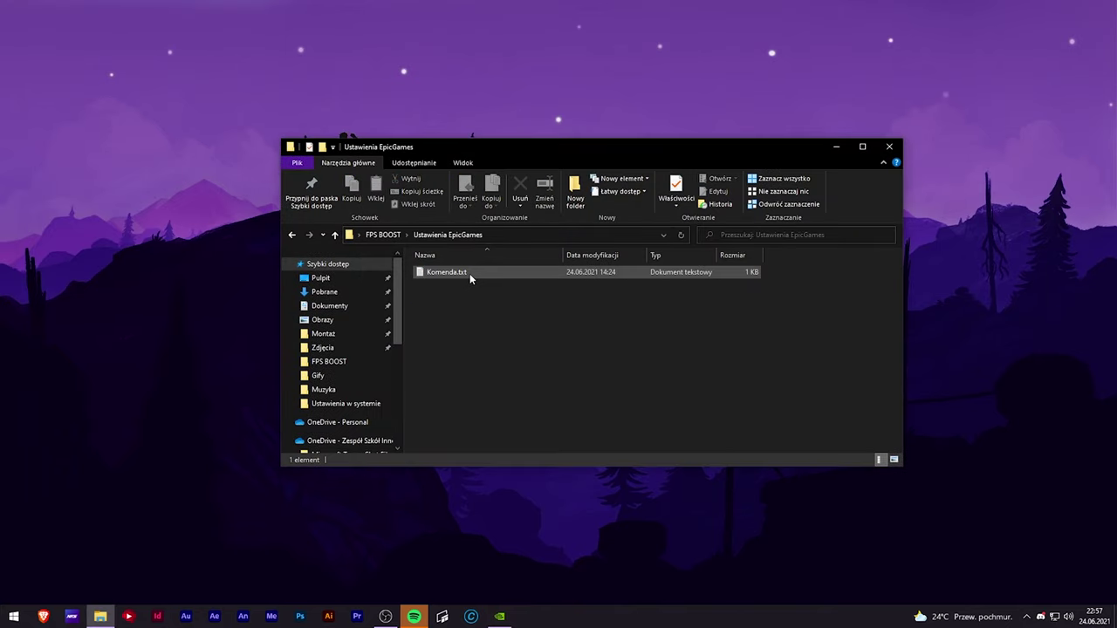
Step: Find and launch the Epic Games Launcher through the system search
key("super")
type("ecpi")
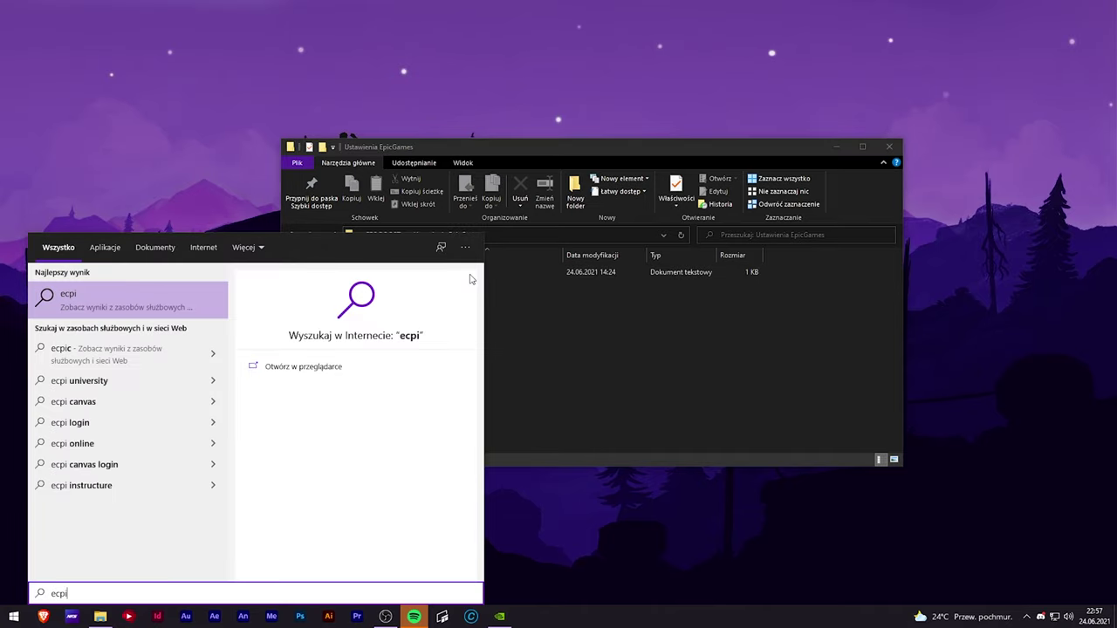
key("BackSpace")
key("BackSpace")
key("BackSpace")
type("pic")
key("Return")
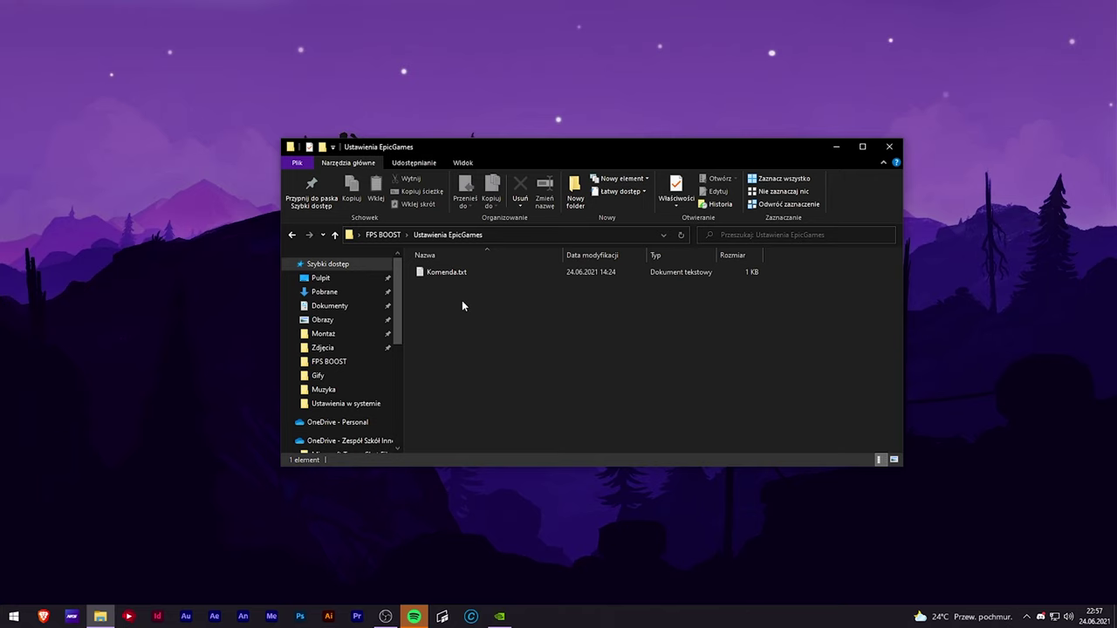
Step: Look inside Nowy folder in the FPS BOOST folder and return to FPS BOOST
key("alt+Up")
double_click(462, 288)
key("alt+Up")
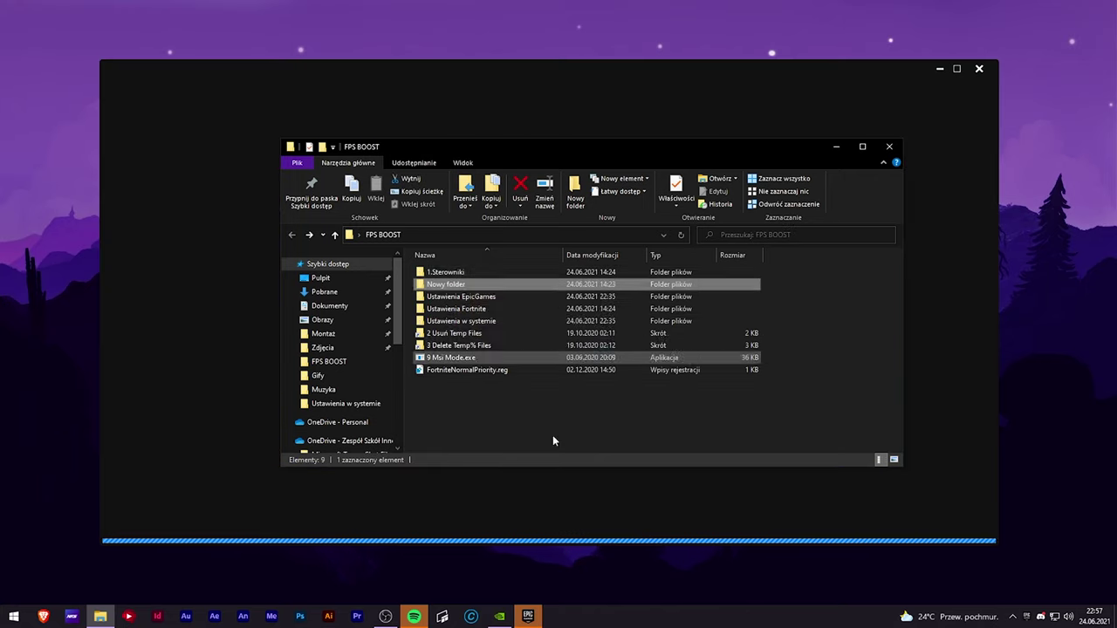
Step: Bring the Epic Games Launcher to the front and open Fortnite's installation options from the library
left_click(531, 78)
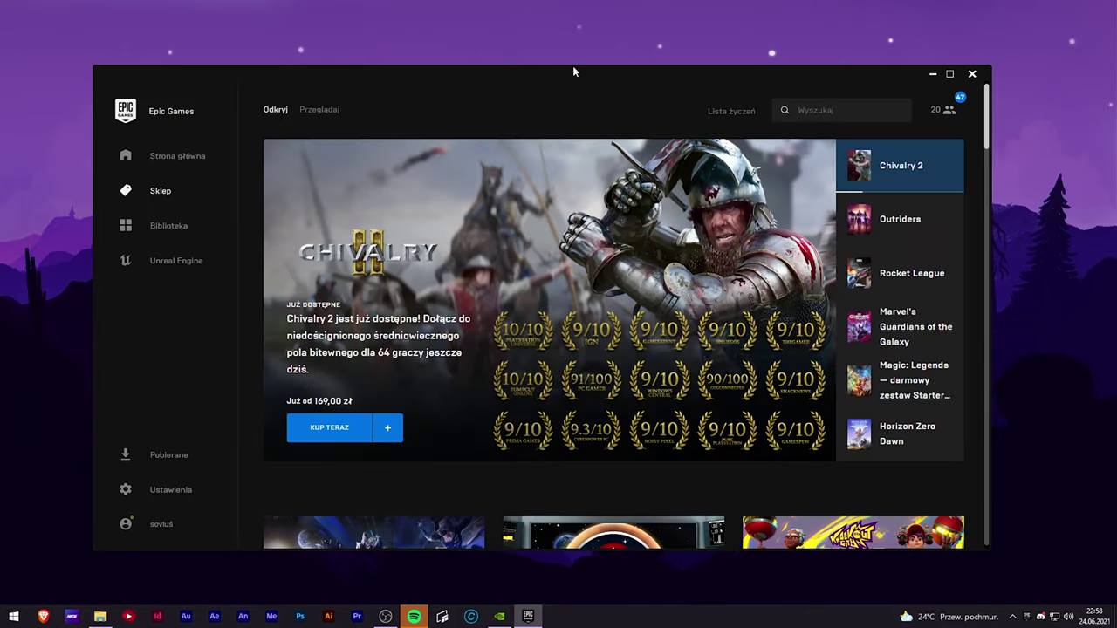
left_click_drag(565, 70, 567, 59)
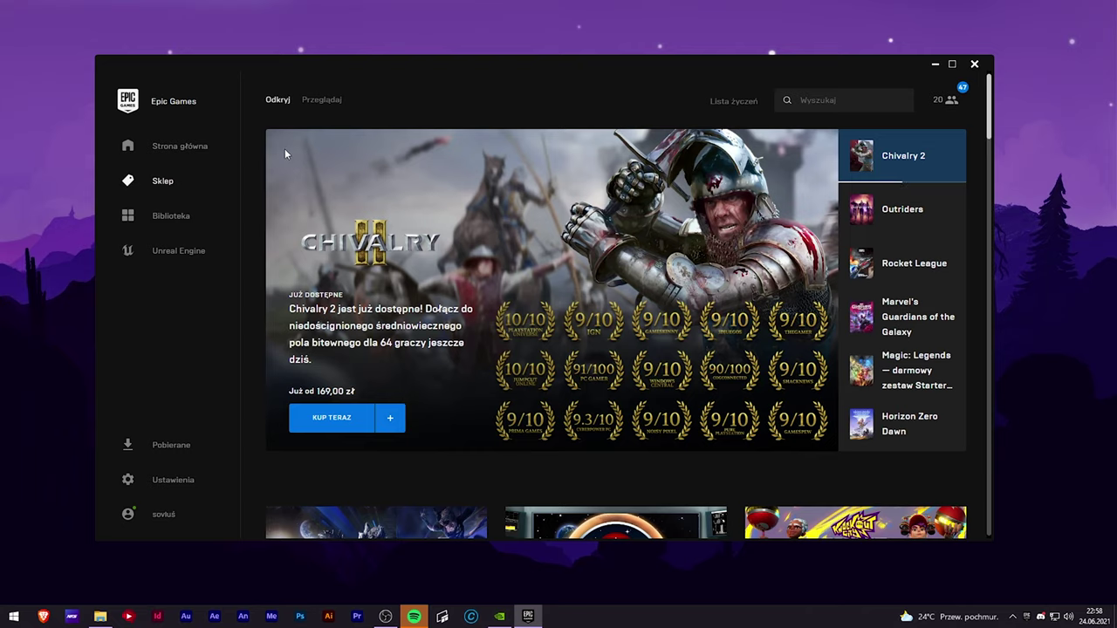
left_click(160, 219)
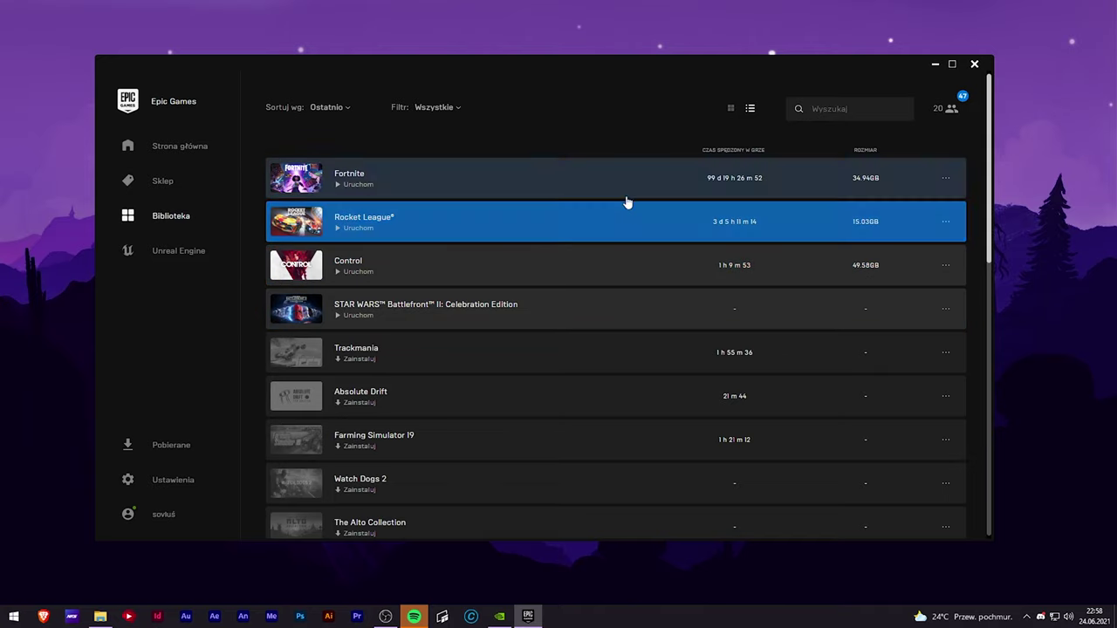
left_click(948, 181)
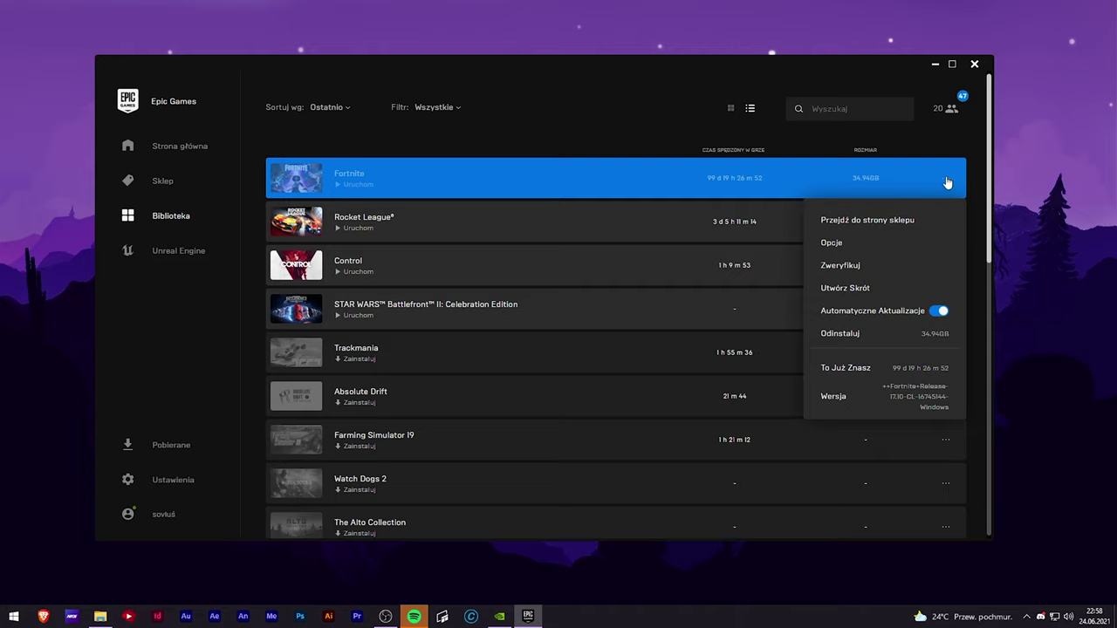
left_click(834, 244)
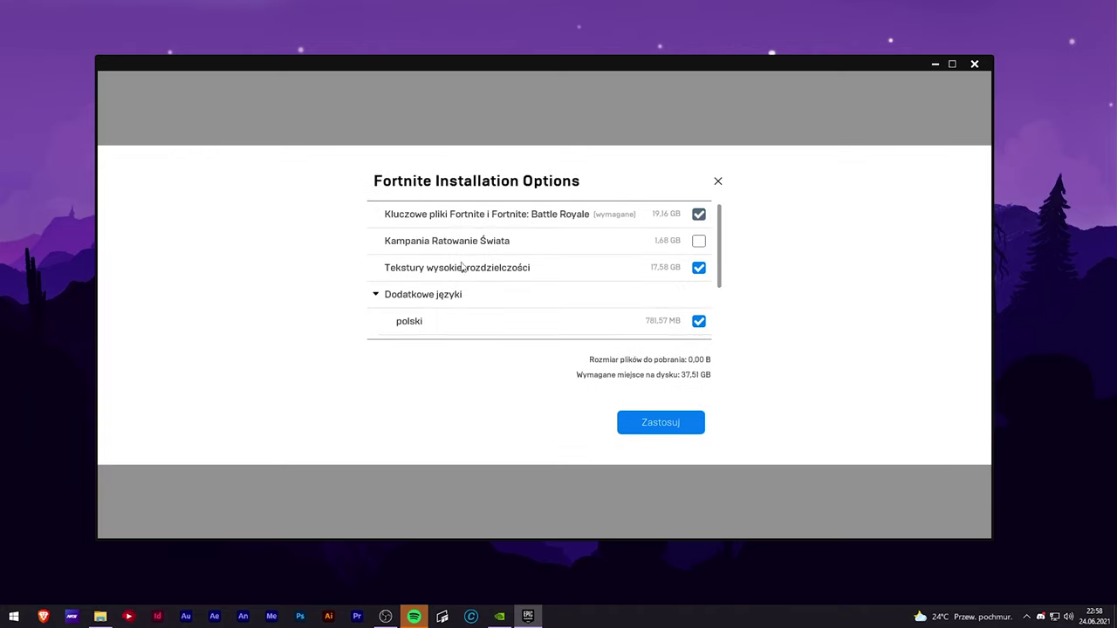
Step: Review Fortnite's optional components, high-resolution textures and language packs, and close the installation options
scroll(499, 312, "down", 2)
scroll(499, 311, "up", 2)
scroll(561, 253, "down", 3)
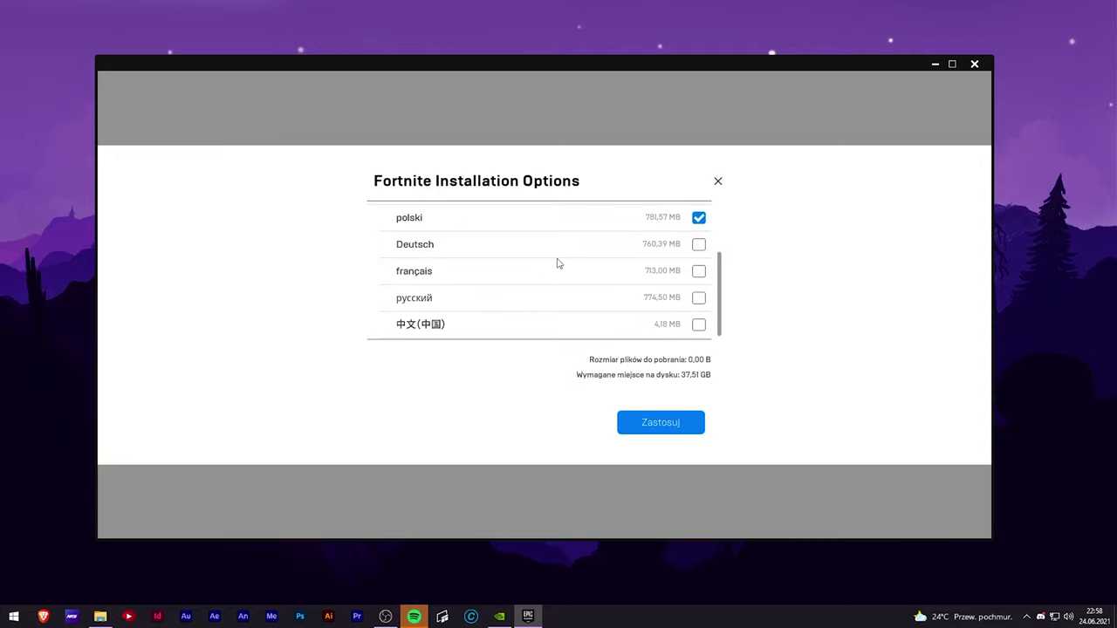
scroll(559, 264, "up", 3)
left_click(717, 182)
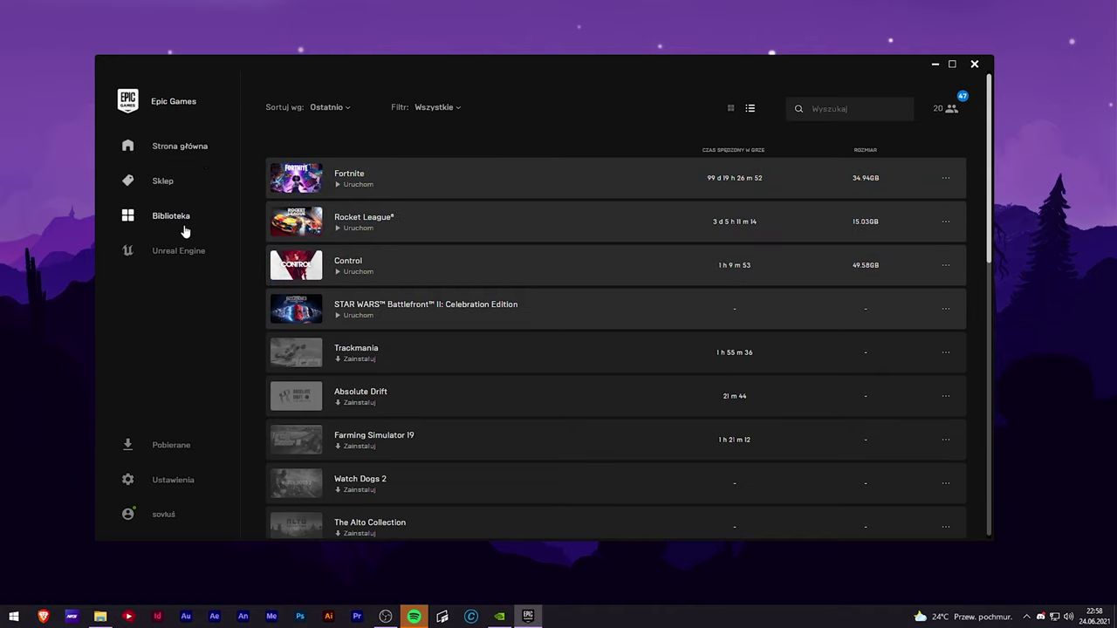
Step: Enable additional command line arguments (Dodatkowe argumenty wiersza polecenia) for Fortnite in the launcher's settings
left_click(183, 480)
left_click(210, 432)
scroll(232, 426, "down", 3)
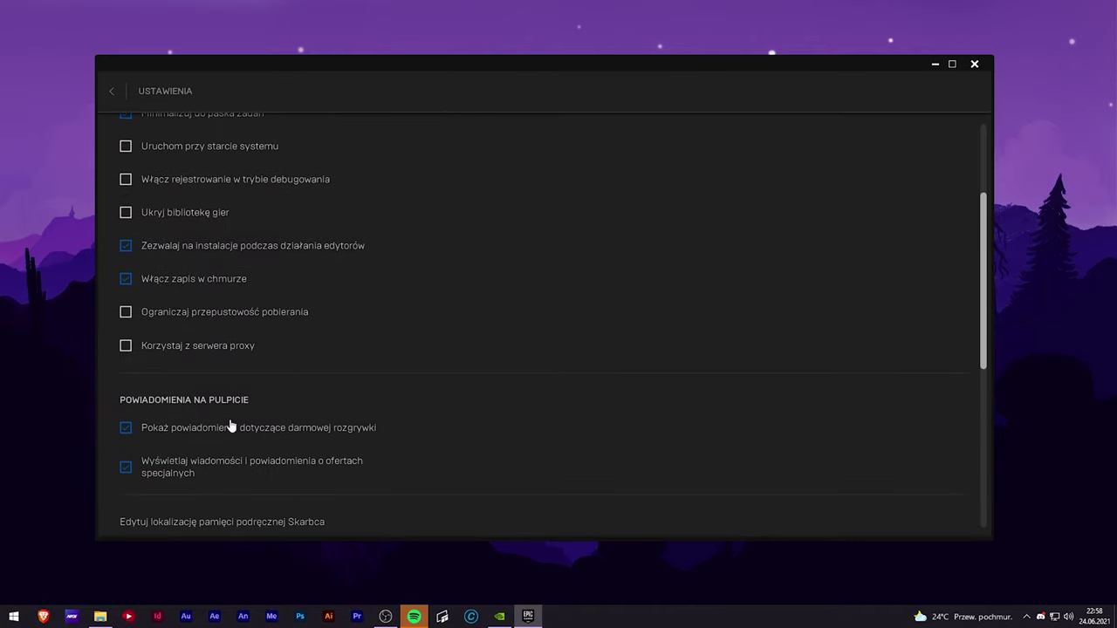
scroll(231, 426, "down", 5)
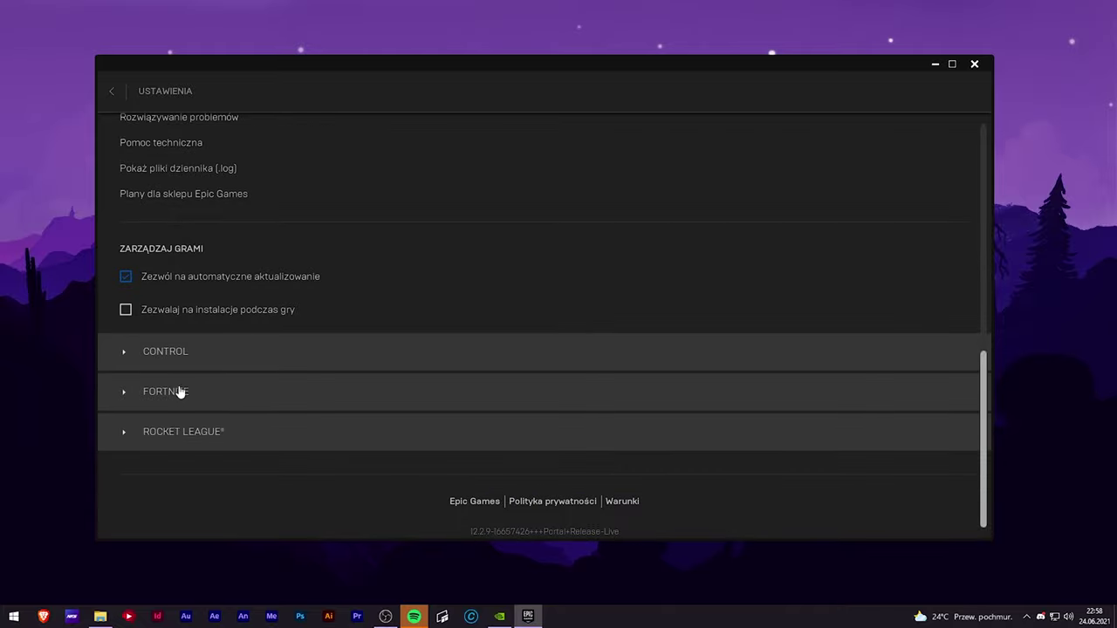
left_click(179, 392)
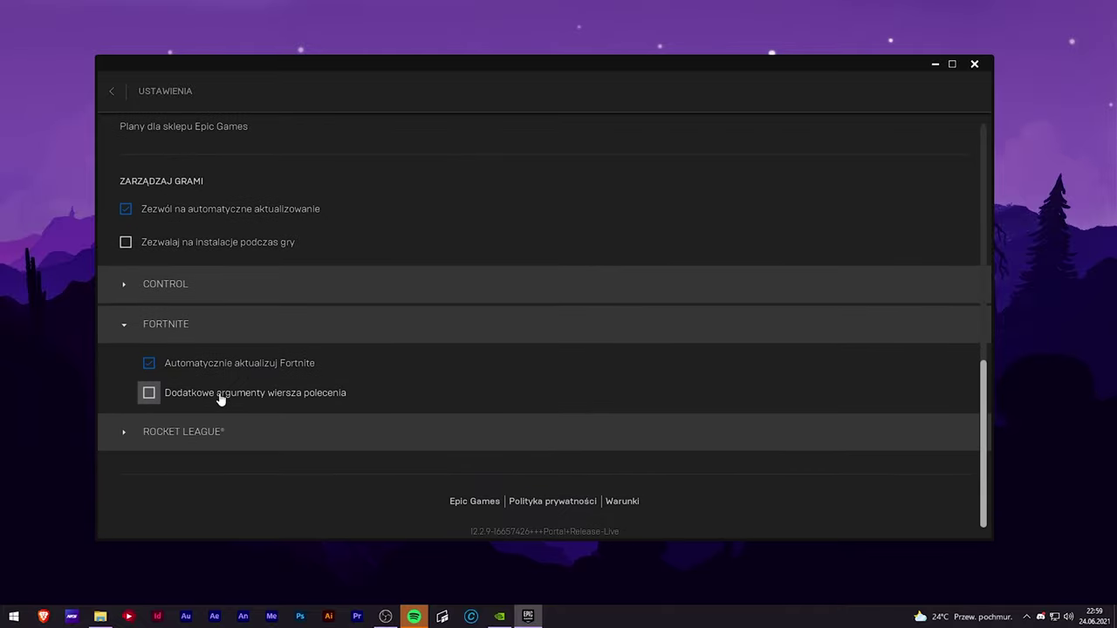
left_click(221, 394)
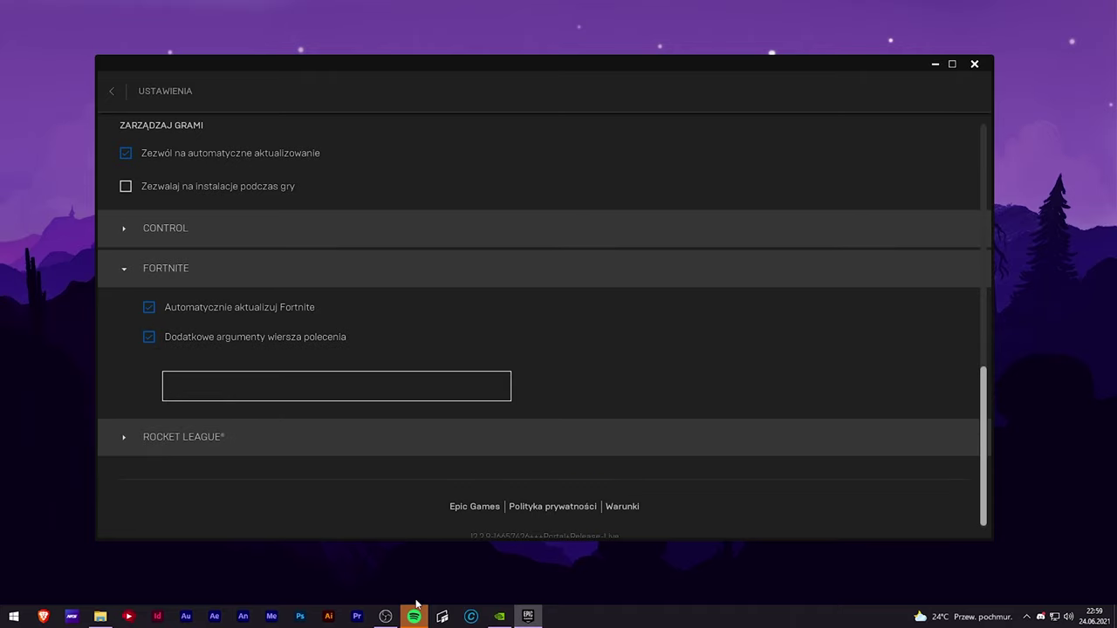
Step: Open Komenda.txt from the Ustawienia EpicGames folder in FPS BOOST
left_click(100, 616)
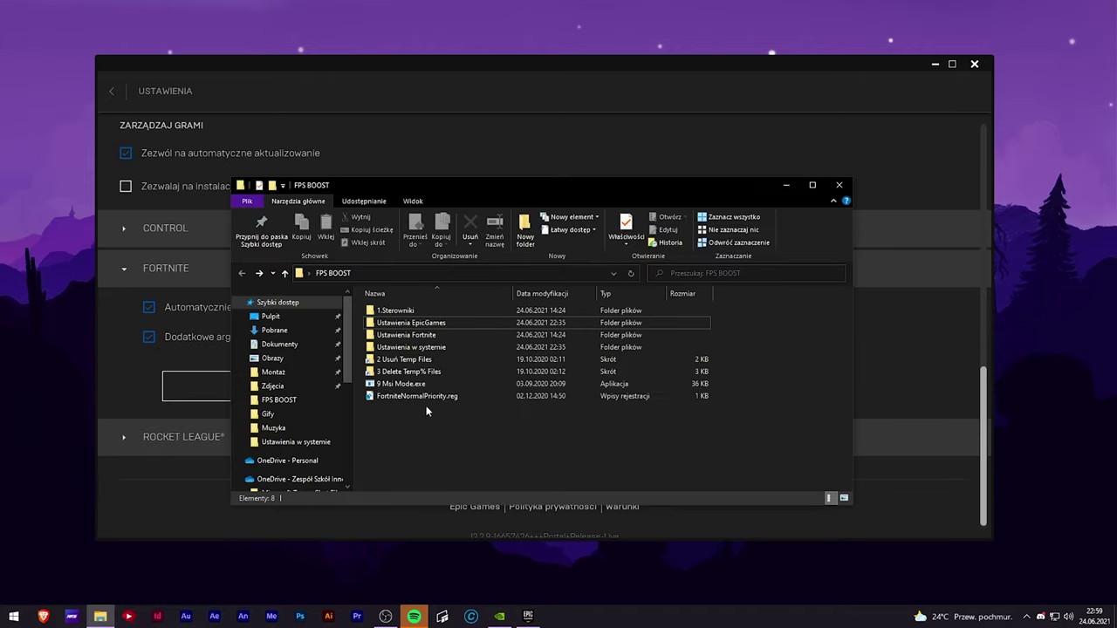
double_click(410, 323)
double_click(396, 312)
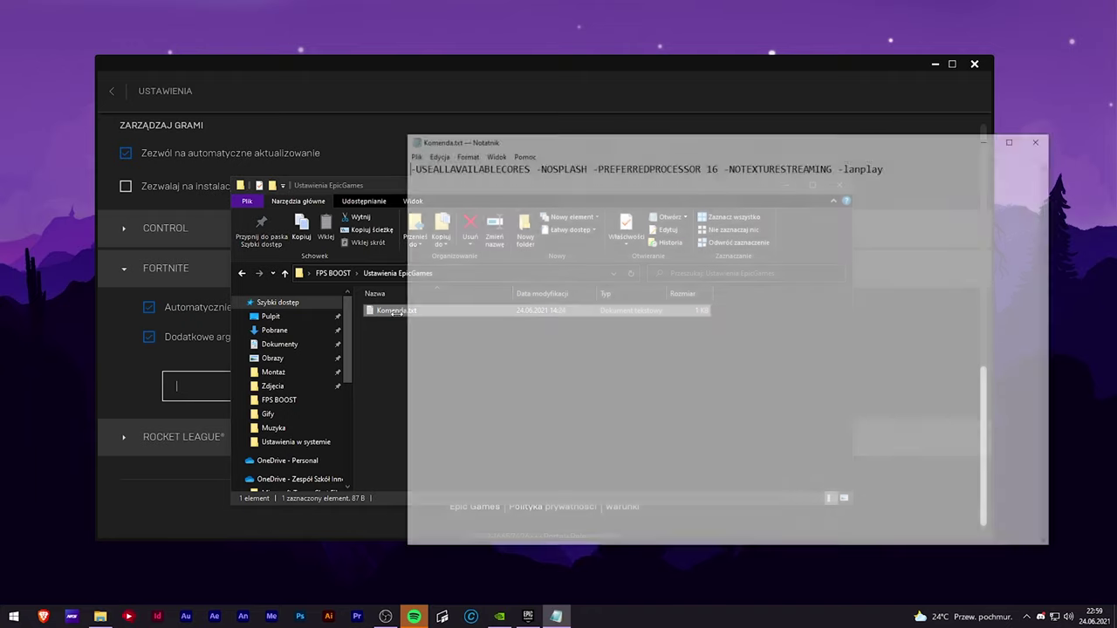
Step: Examine the launch arguments in Komenda.txt, particularly the number after -PREFERREDPROCESSOR
left_click_drag(901, 161, 377, 148)
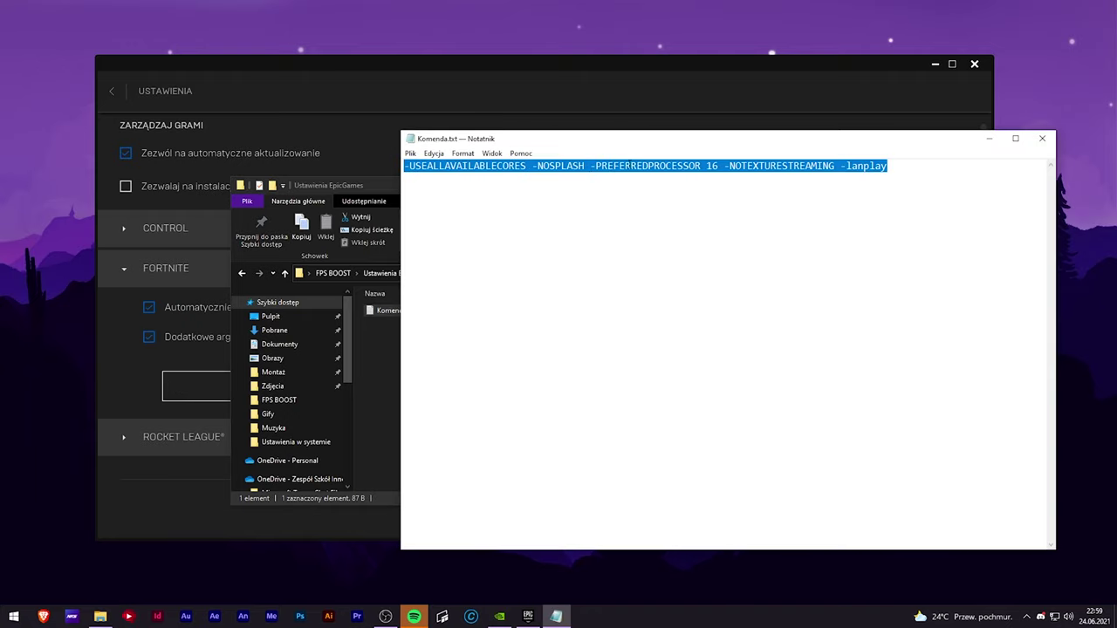
left_click(644, 165)
double_click(711, 166)
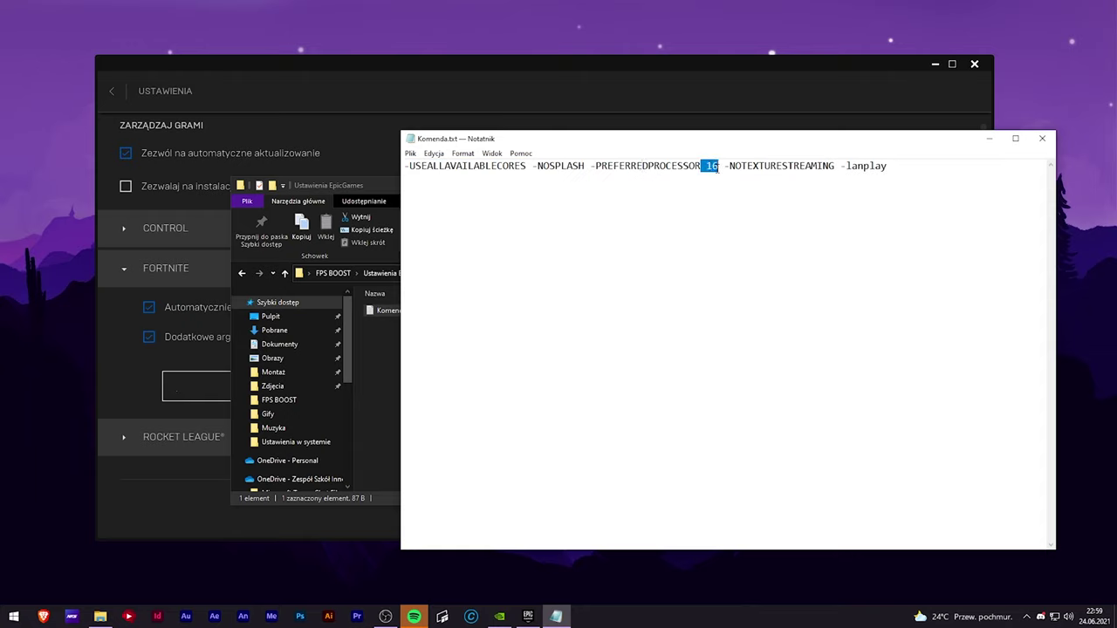
left_click(717, 166)
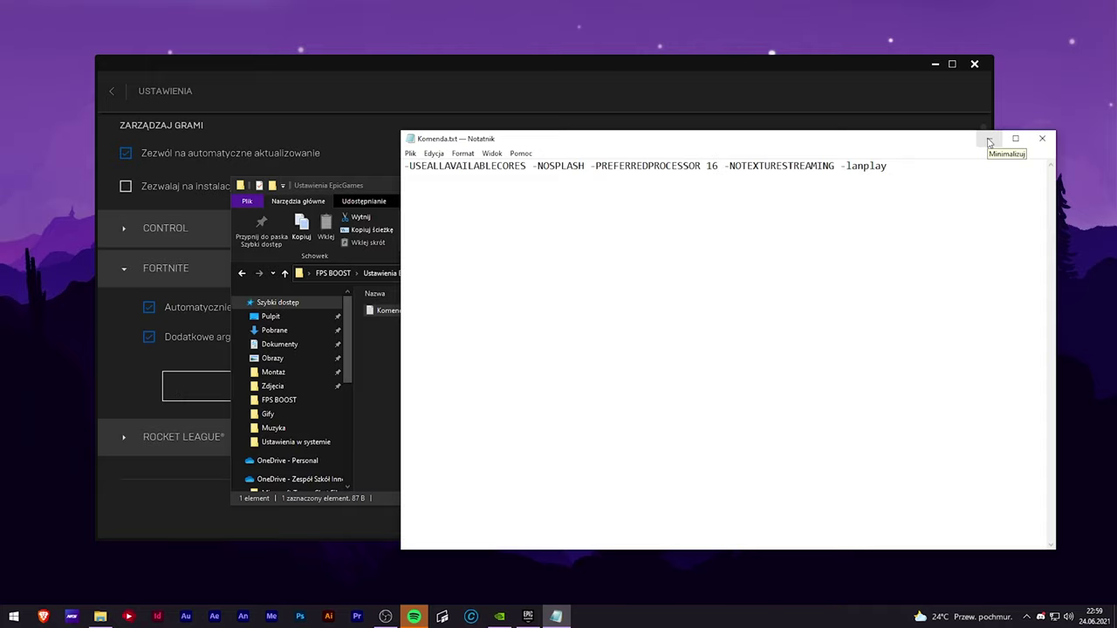
Step: Copy -USEALLAVAILABLECORES -NOSPLASH -PREFERREDPROCESSOR 16 -NOTEXTURESTREAMING -lanplay from Komenda.txt into Fortnite's additional command line arguments in the Epic Games Launcher
key("ctrl+a")
key("ctrl+c")
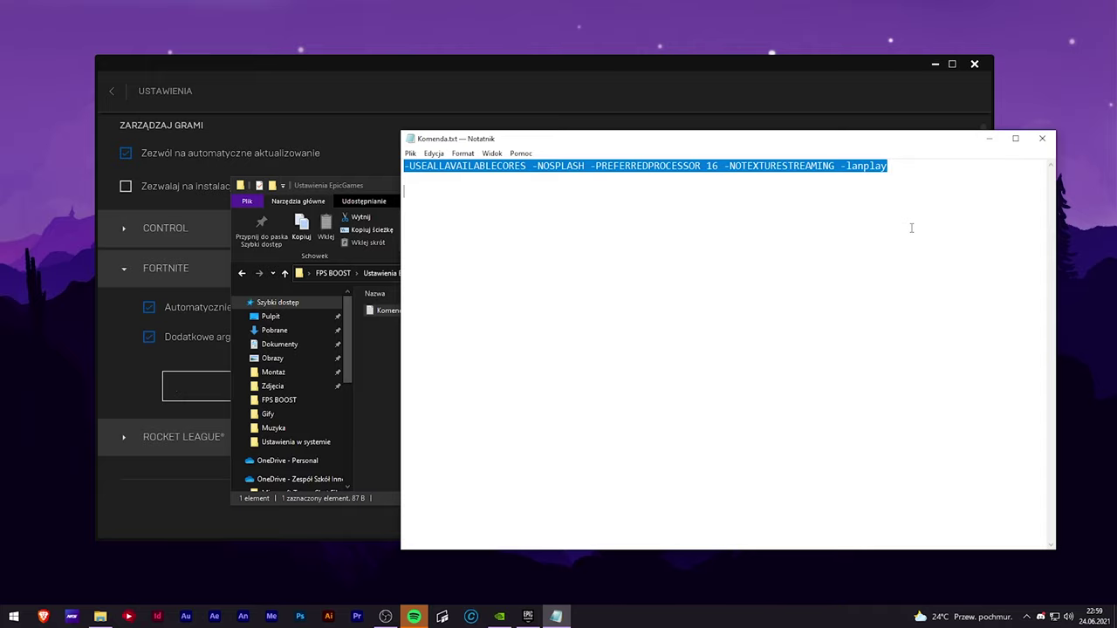
left_click(168, 405)
key("ctrl+v")
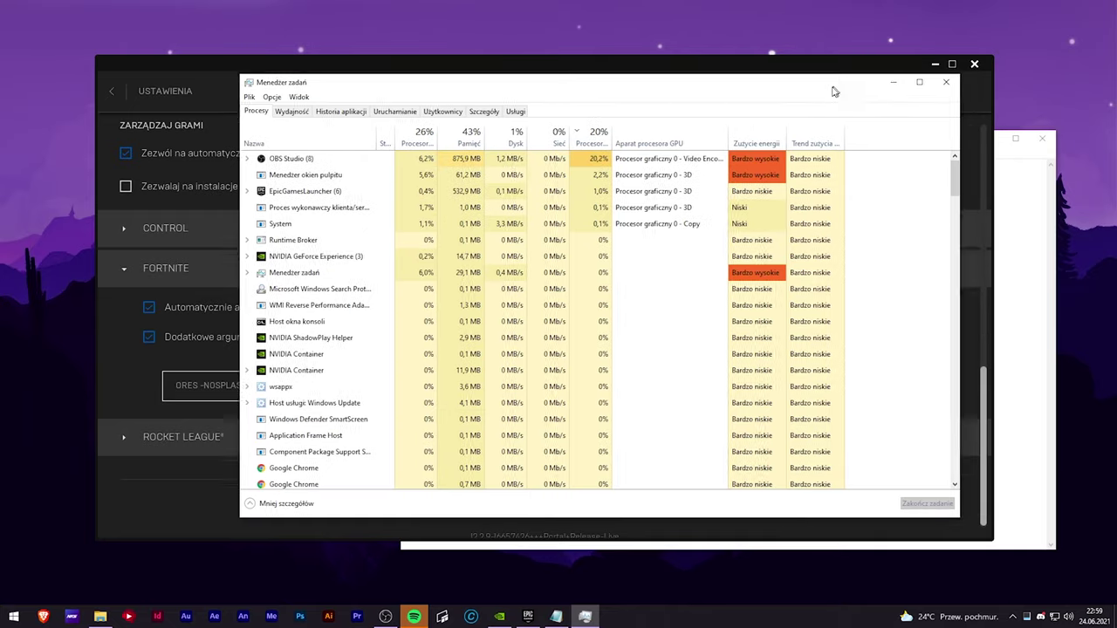
Step: Check the CPU's core and logical processor counts in Task Manager's performance view, and close Task Manager
left_click_drag(838, 90, 806, 102)
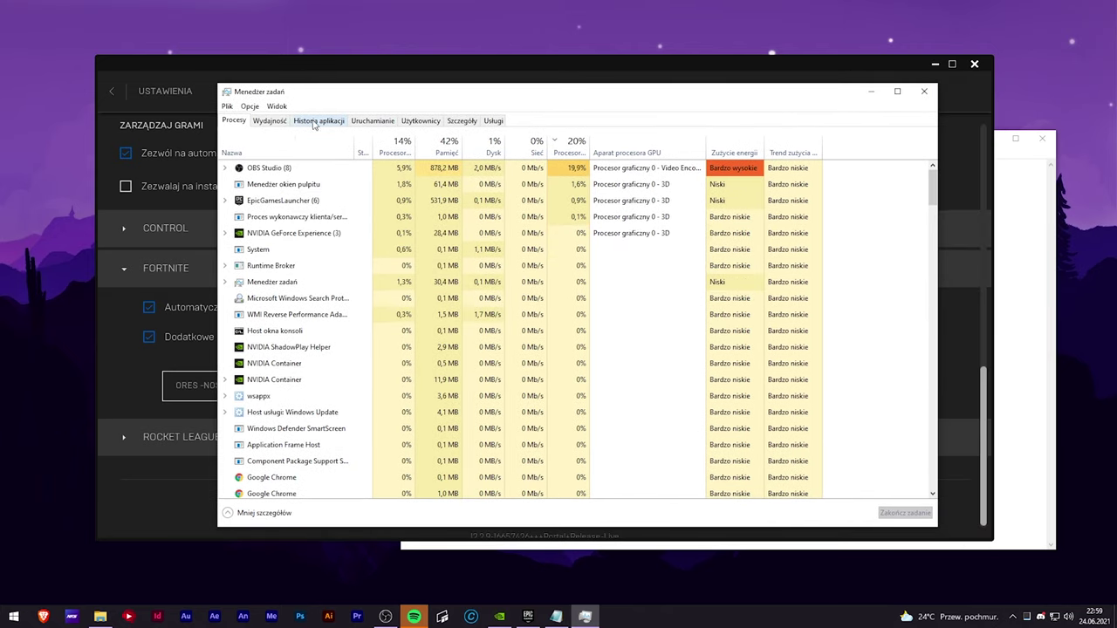
left_click(270, 122)
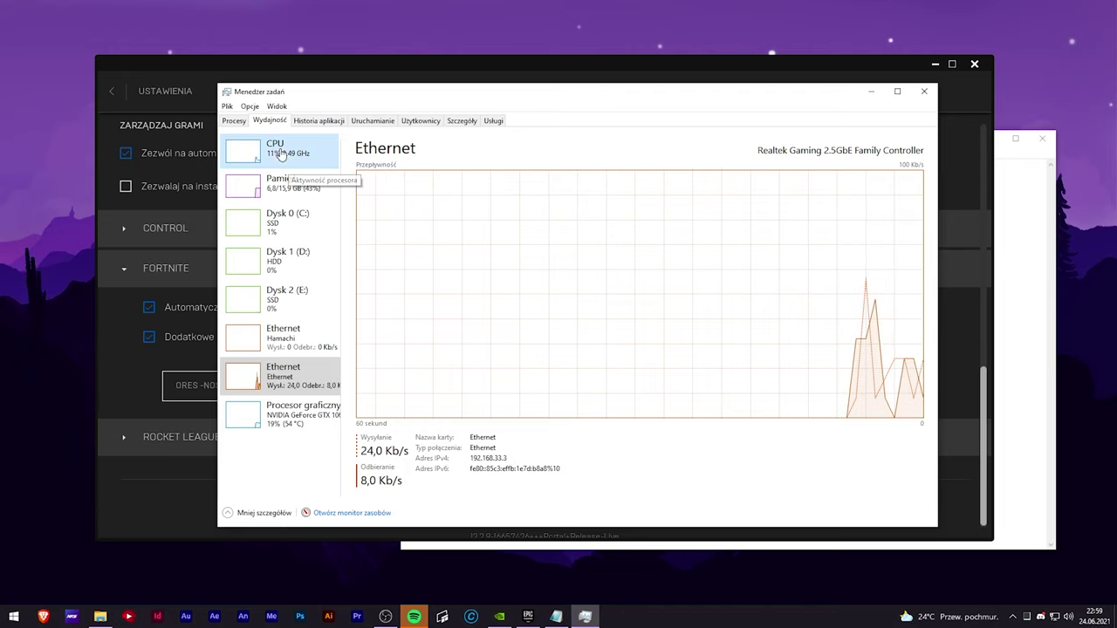
left_click(281, 154)
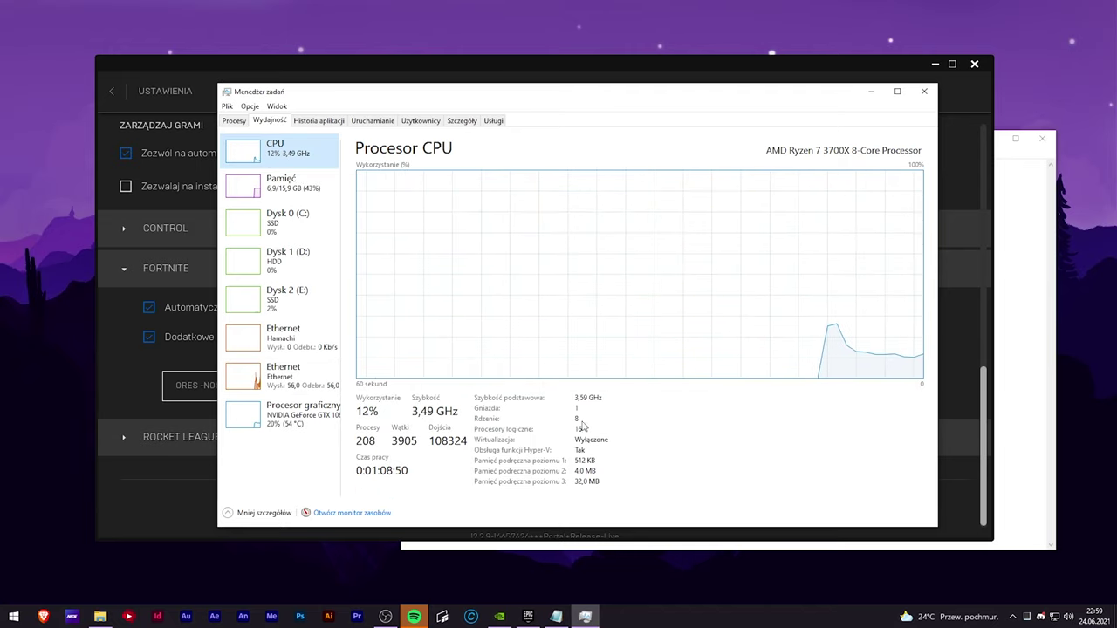
left_click(924, 92)
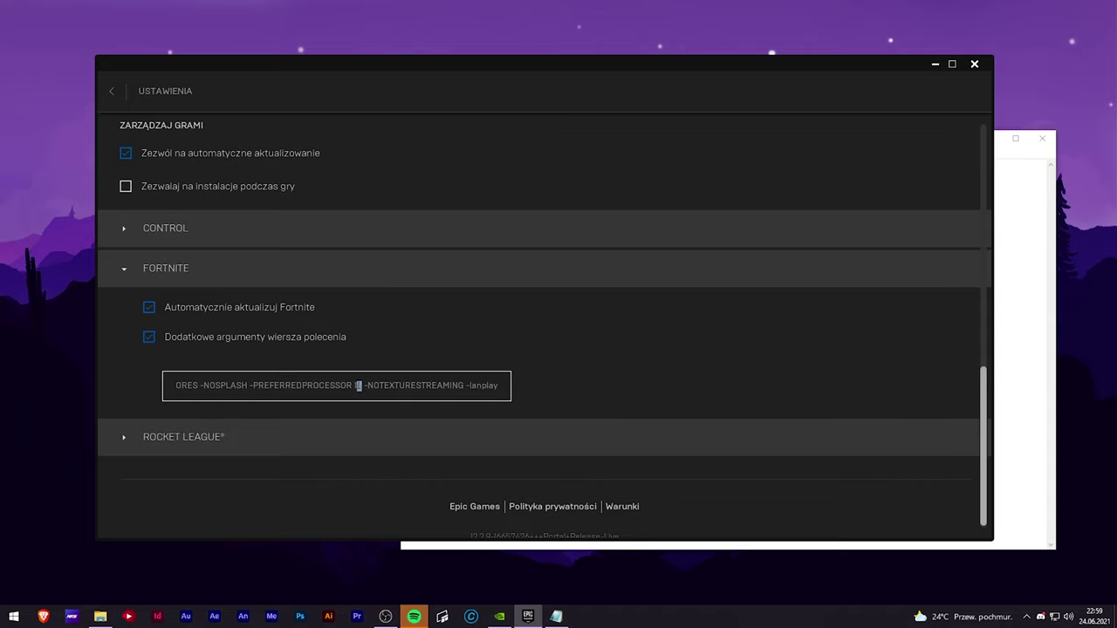
Step: Leave the launcher's settings and exit the Epic Games Launcher completely, including its background process
left_click(111, 91)
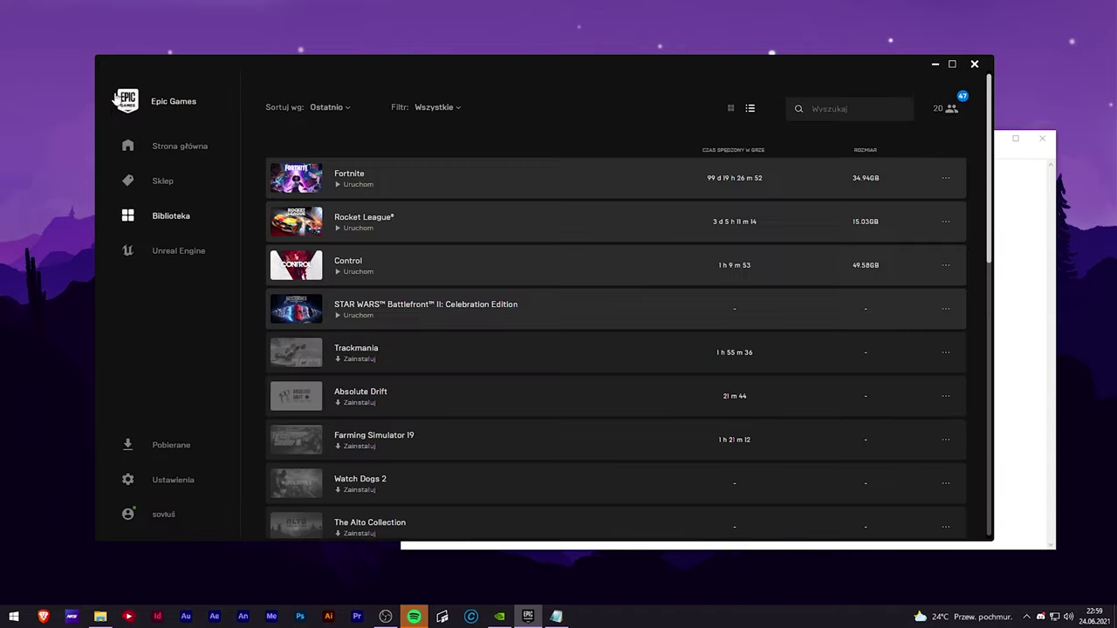
left_click(974, 64)
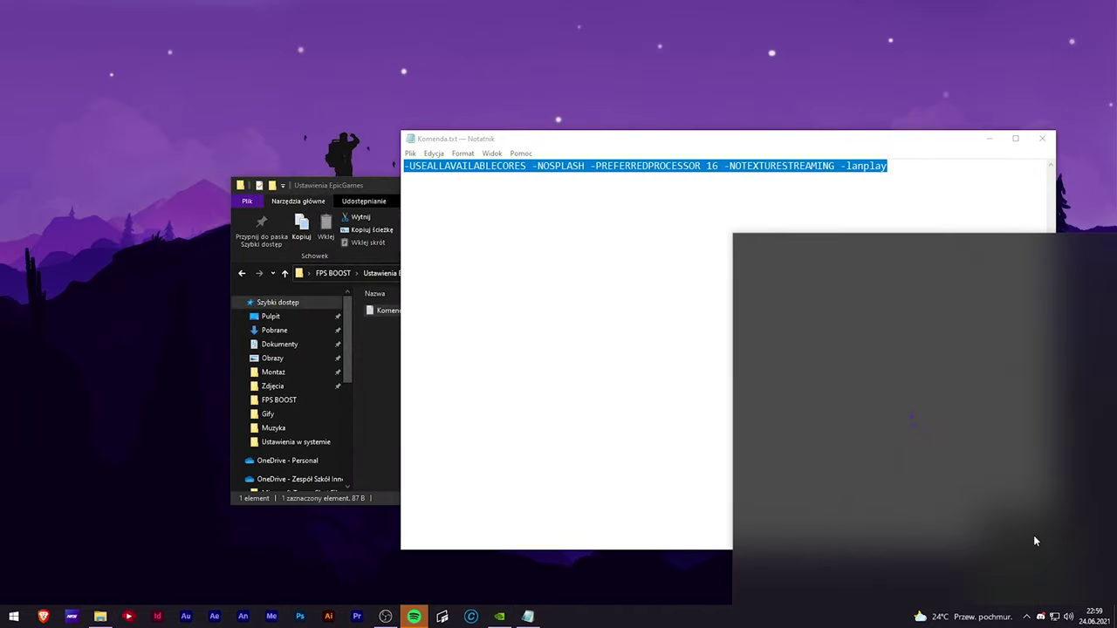
left_click(1027, 616)
right_click(1039, 546)
left_click(969, 522)
left_click(625, 229)
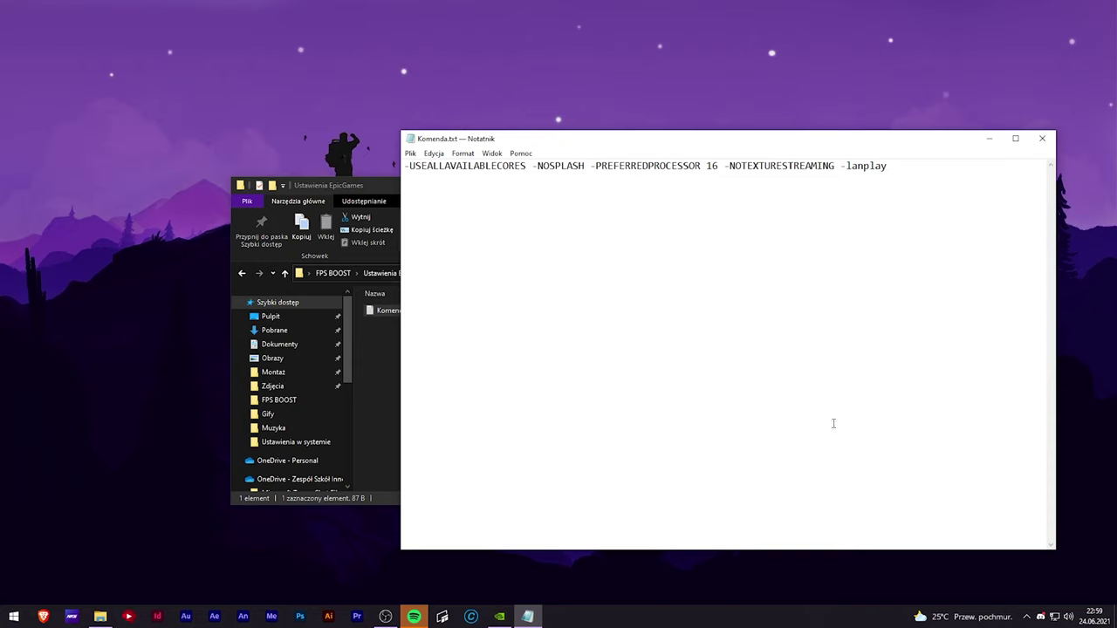
Step: Close Komenda.txt and open the Ustawienia Fortnite folder in FPS BOOST
left_click(1042, 138)
key("BackSpace")
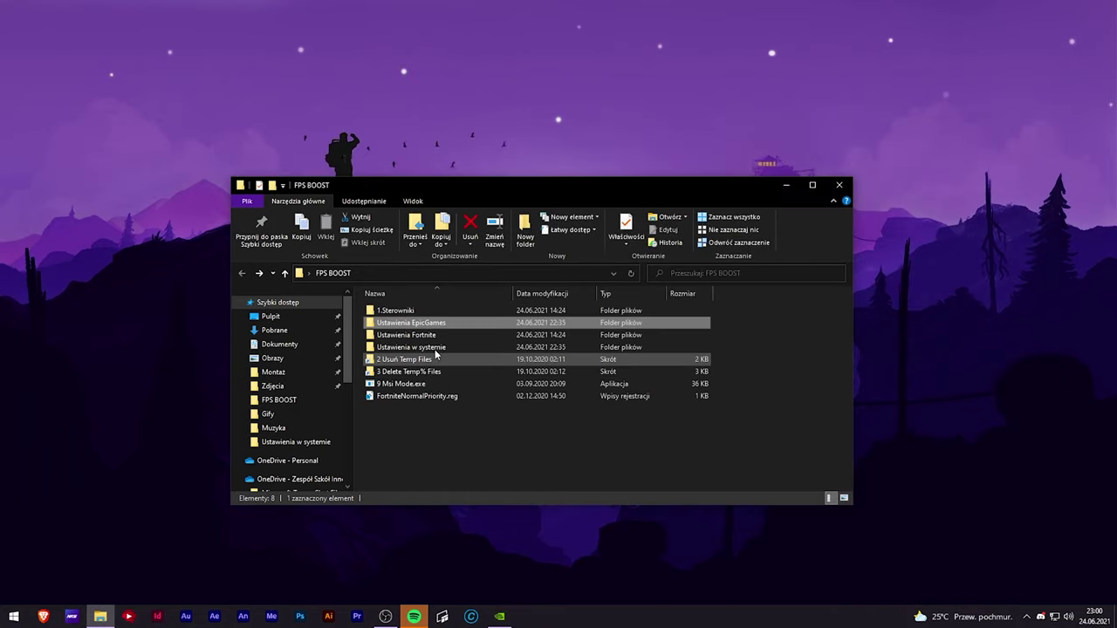
left_click(458, 336)
double_click(458, 336)
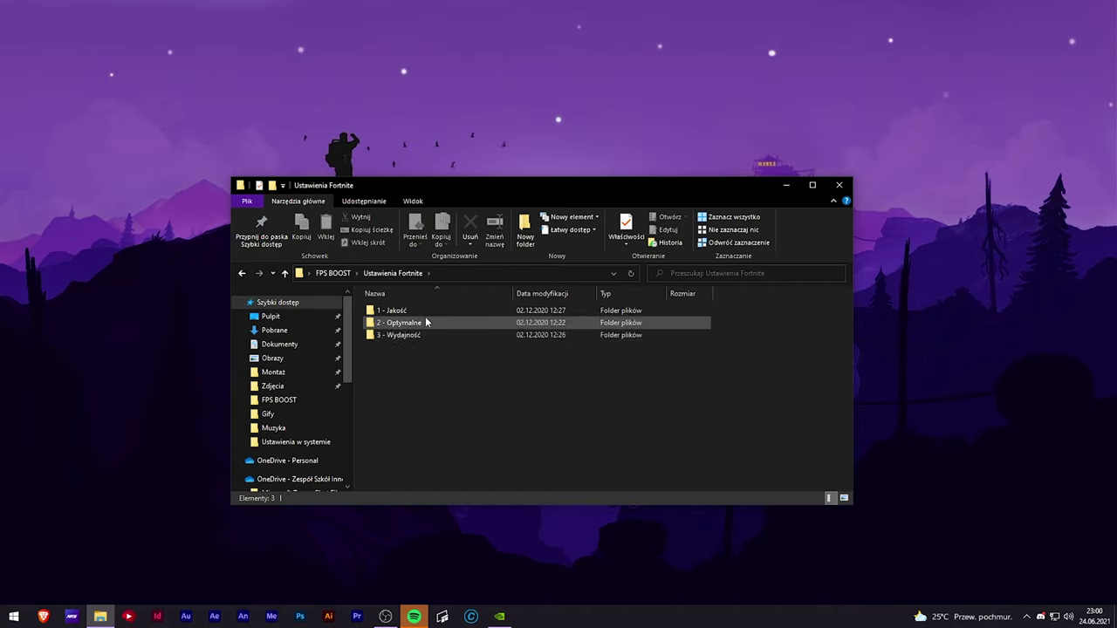
Step: Copy the GameUserSettings.ini file from the 3 - Wydajność preset folder
left_click(425, 335)
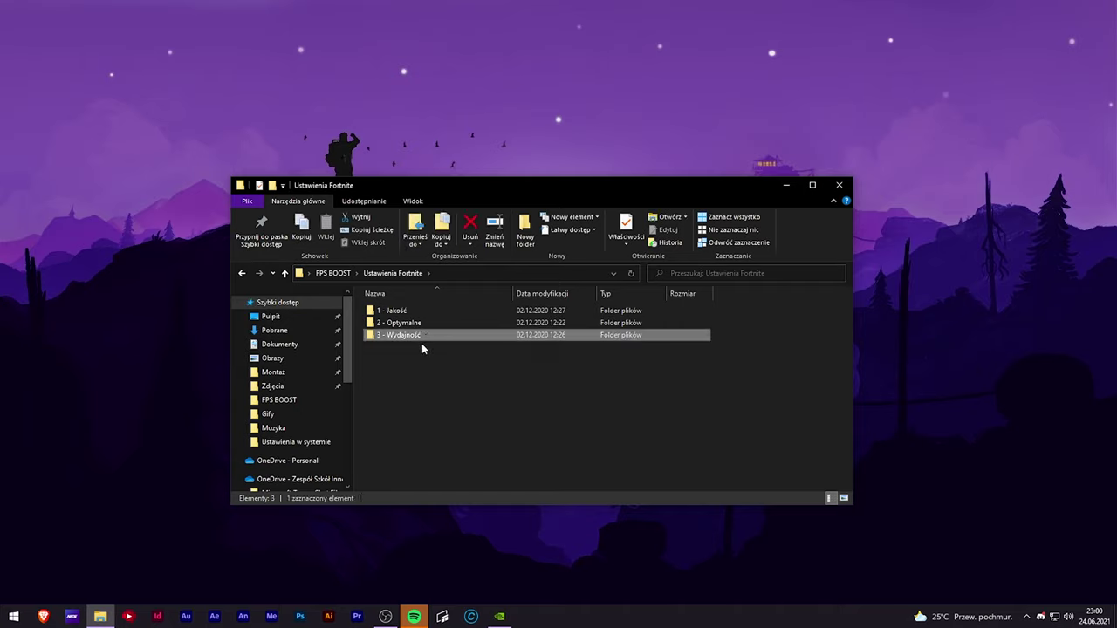
left_click(419, 358)
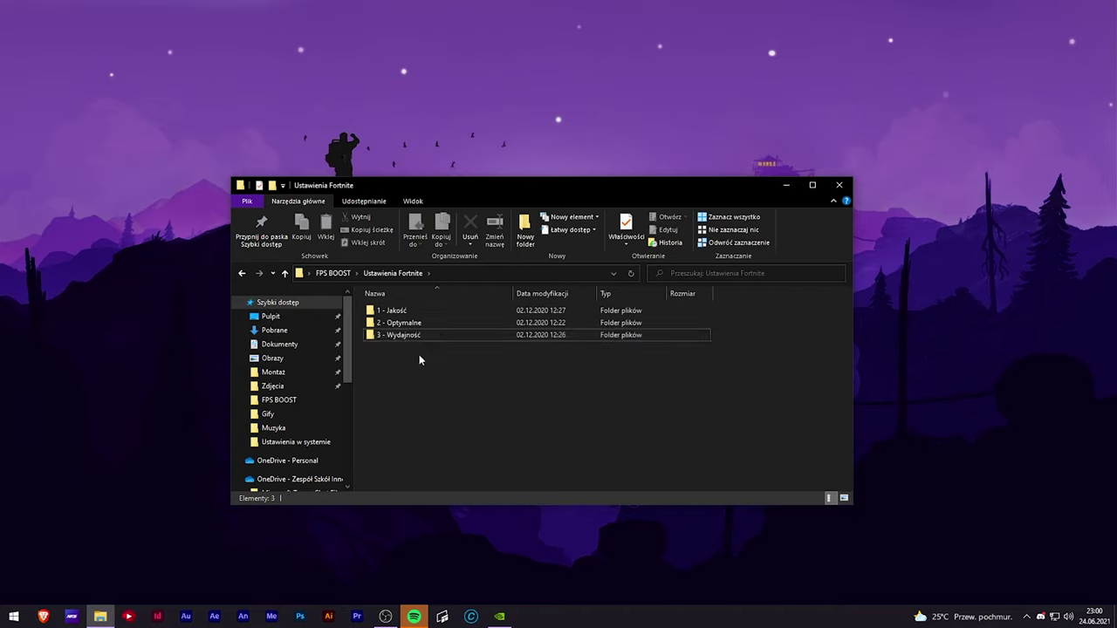
left_click(417, 310)
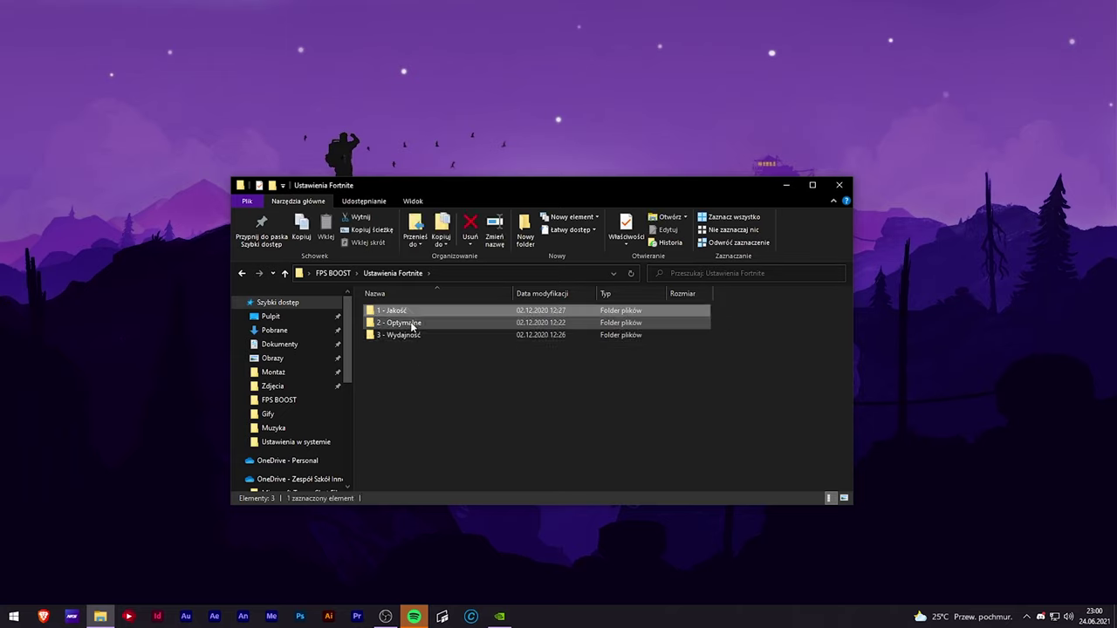
left_click(411, 326)
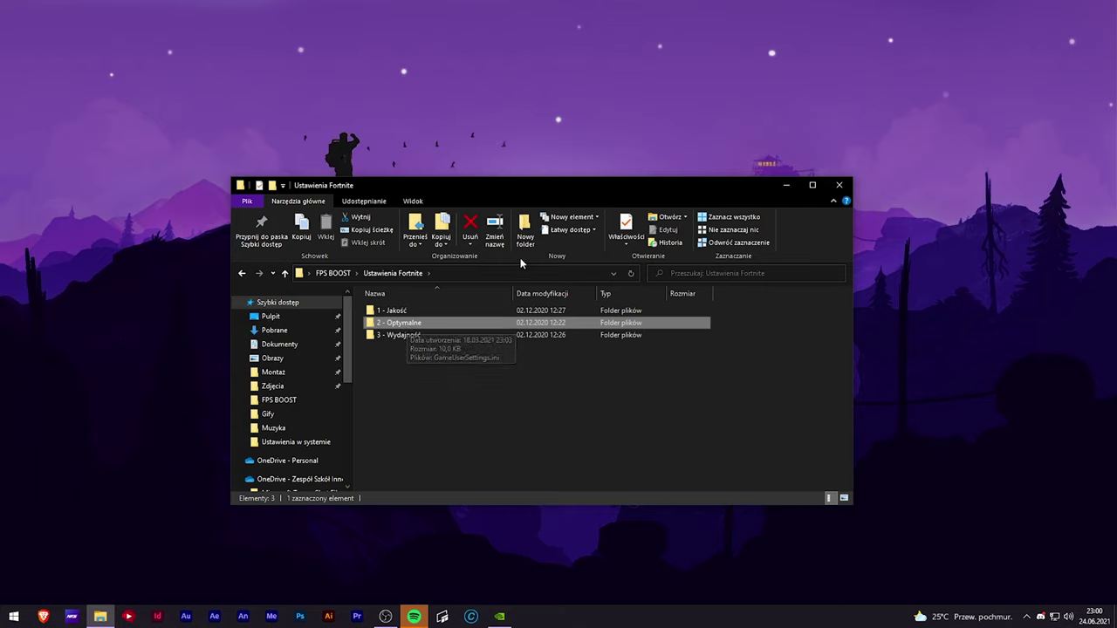
left_click(393, 338)
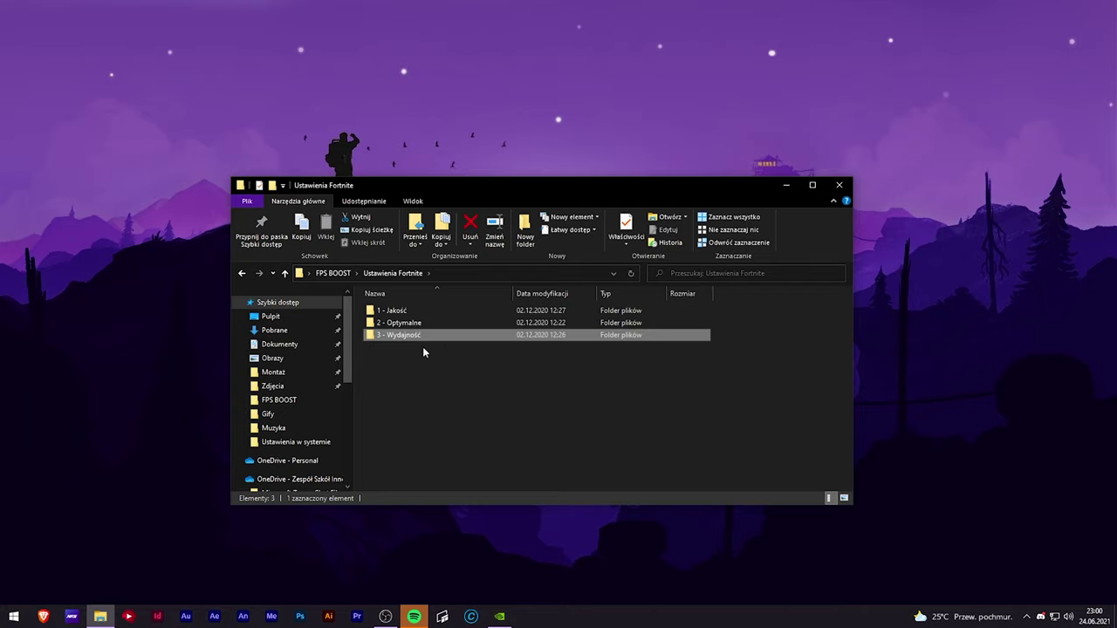
left_click(416, 340)
double_click(411, 337)
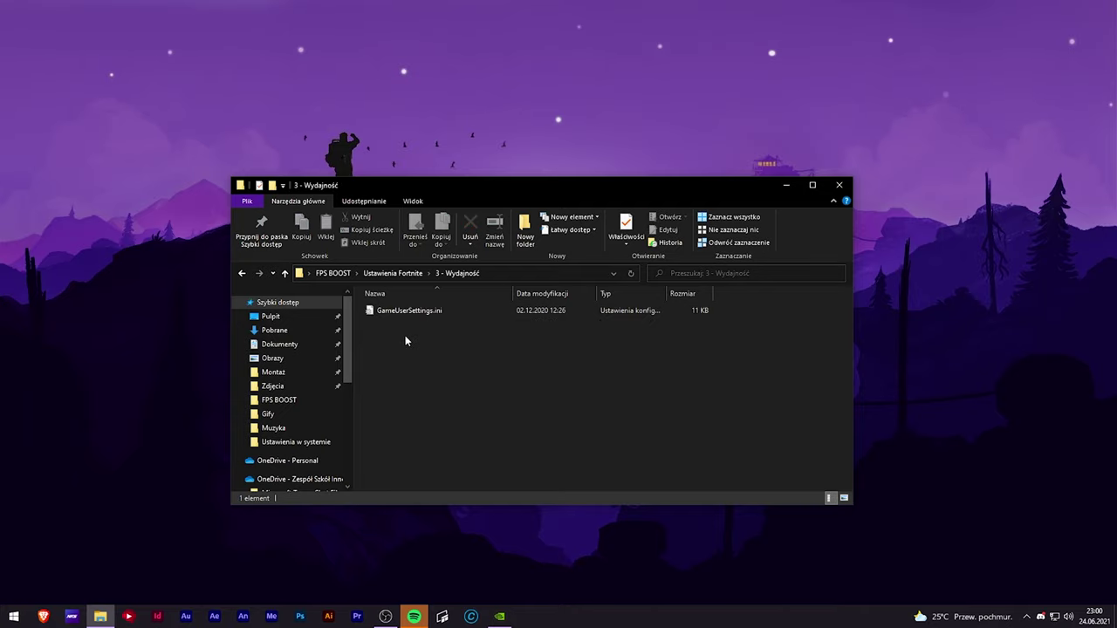
left_click(406, 311)
right_click(406, 311)
left_click(454, 535)
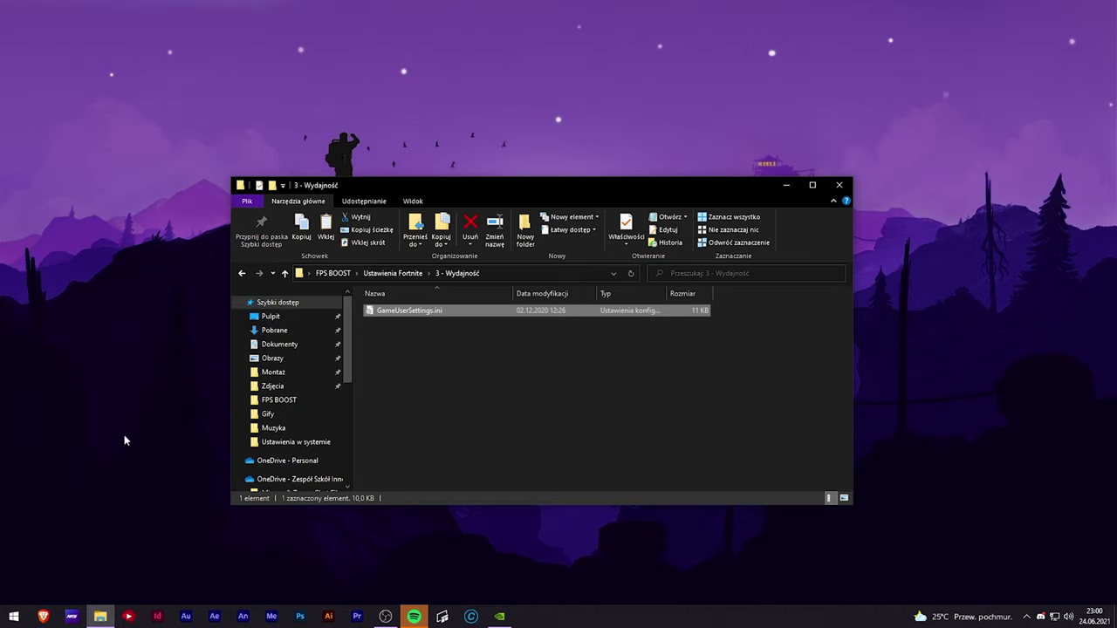
Step: Run %appdata% and go to the folders beginning with F in AppData\Local
key("super+r")
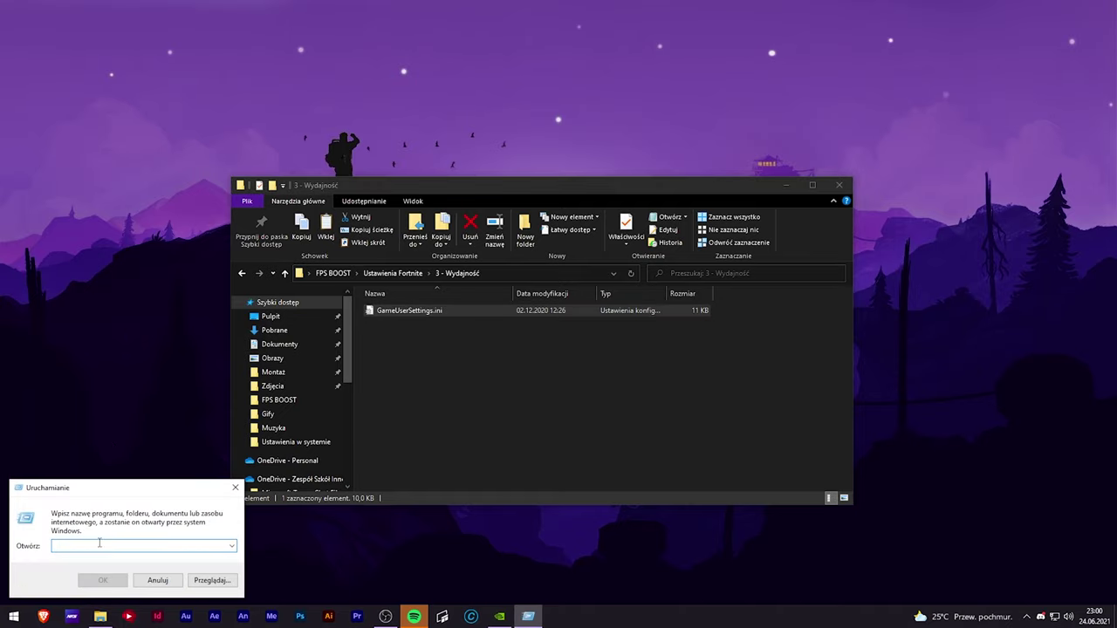
type("%appdata%")
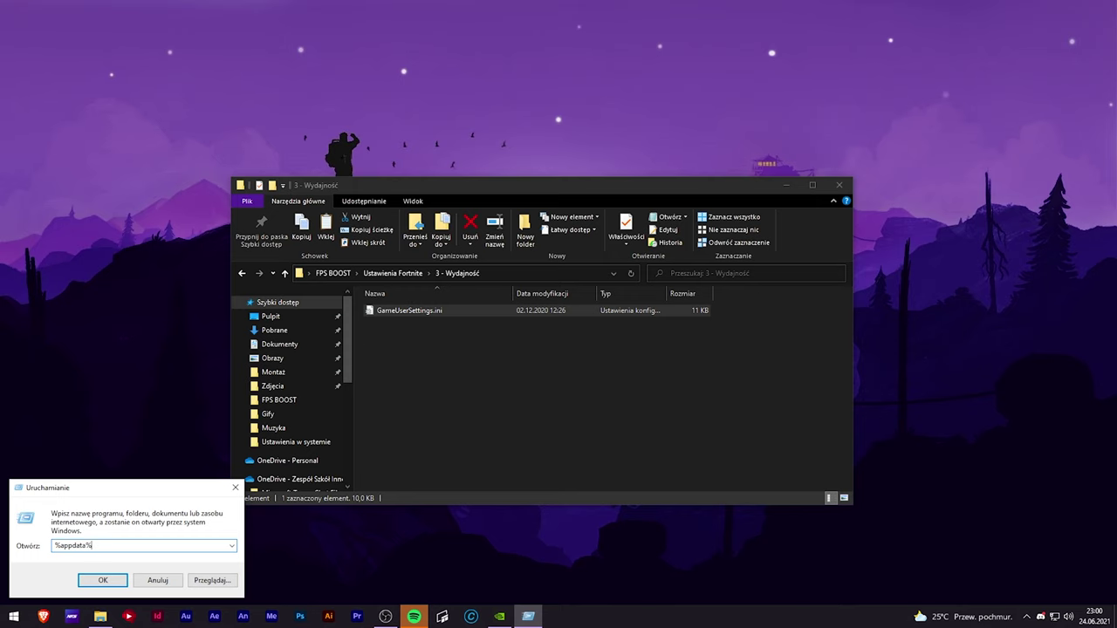
key("Return")
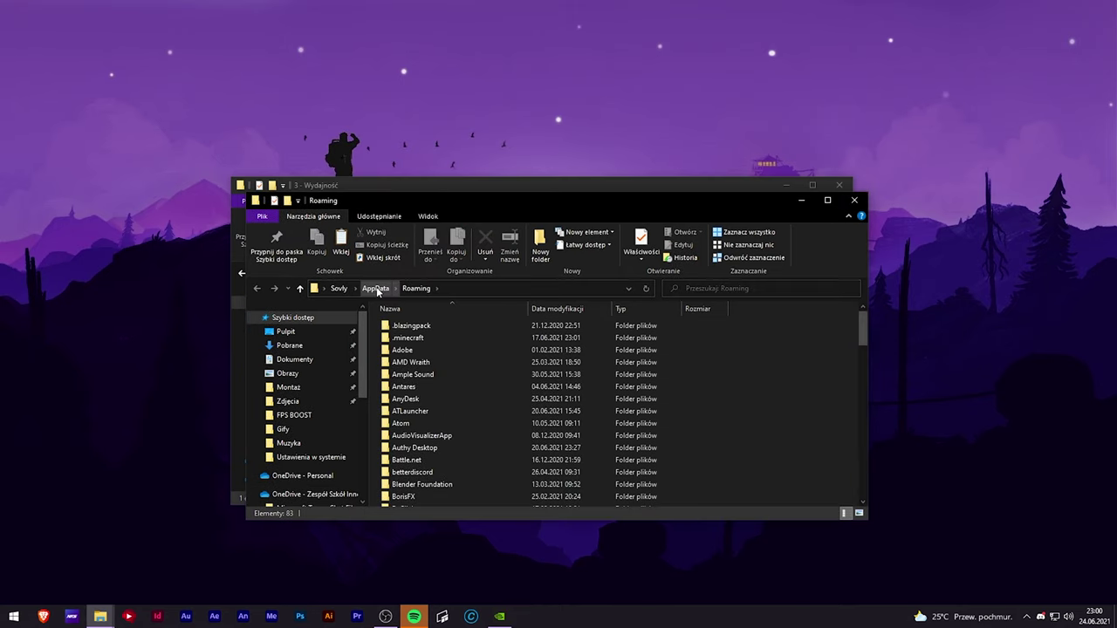
left_click(377, 292)
double_click(412, 325)
left_click(440, 398)
key("f")
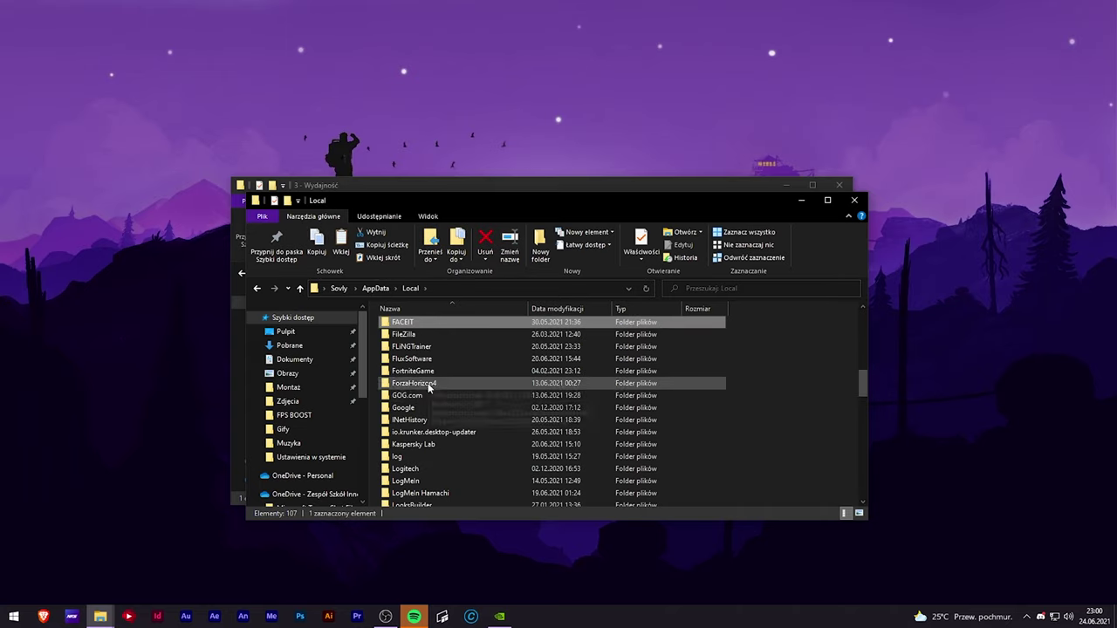
Step: Open FortniteGame\Saved\Config\WindowsClient and select the existing GameUserSettings.ini file
double_click(433, 371)
double_click(425, 327)
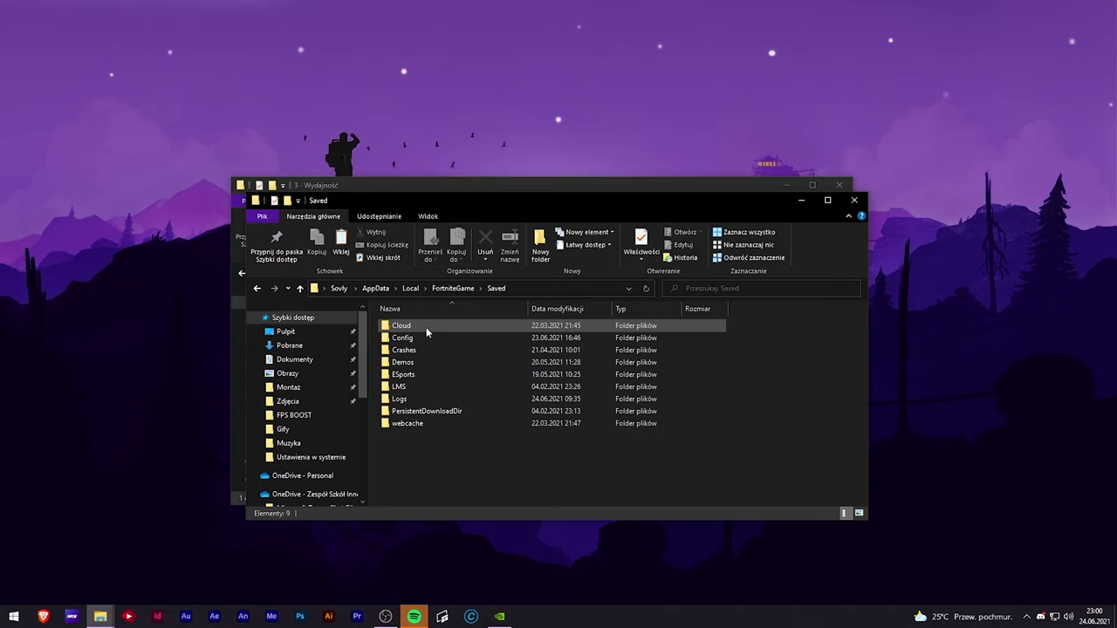
double_click(418, 336)
left_click(419, 339)
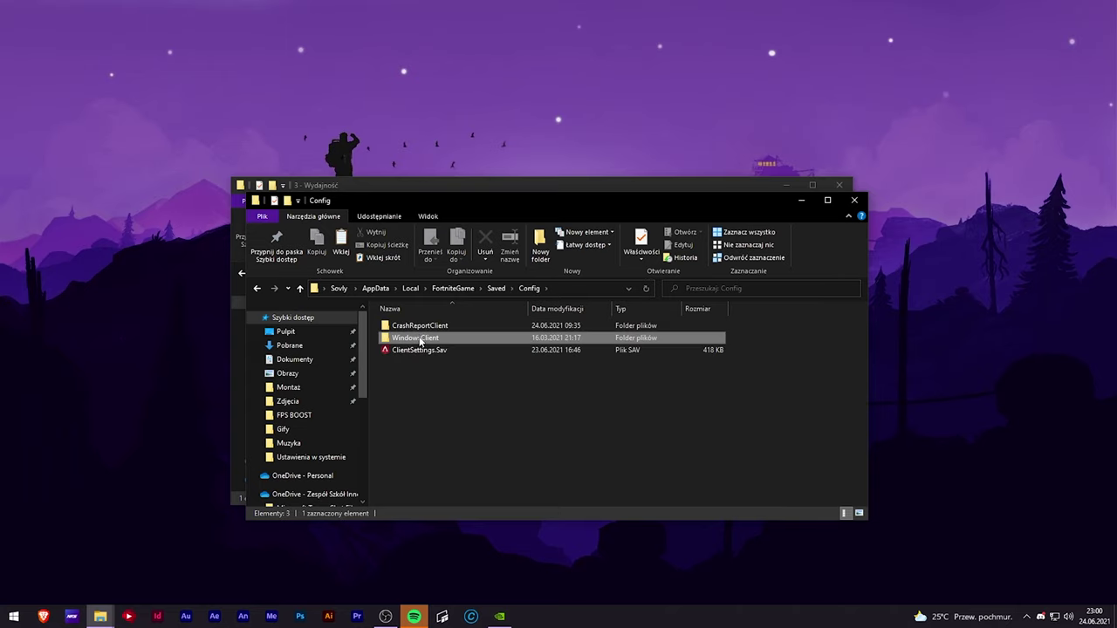
double_click(419, 340)
left_click(456, 325)
Step: Compare the GameUserSettings.ini files in the WindowsClient and 3 - Wydajność windows, and close the WindowsClient window
left_click_drag(529, 208, 790, 275)
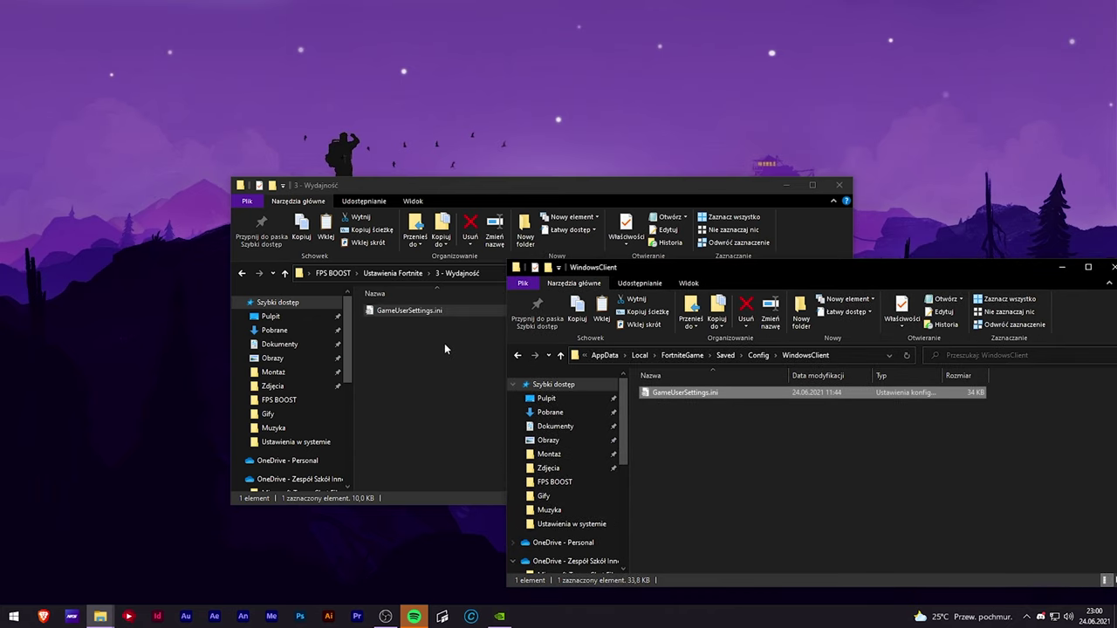
left_click(432, 310)
left_click(955, 381)
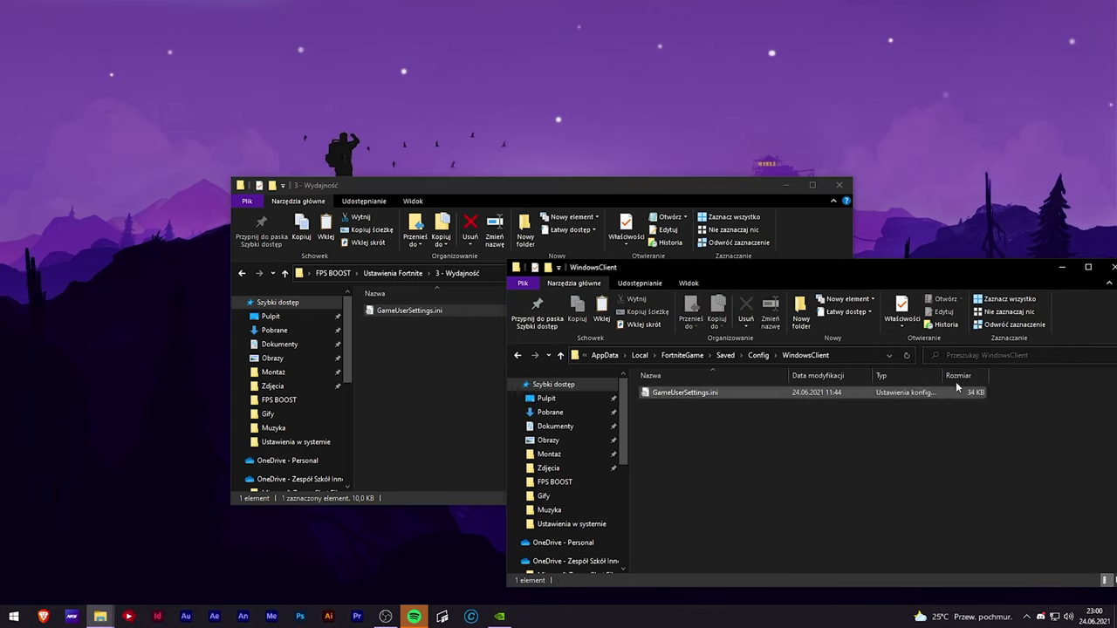
left_click_drag(917, 269, 628, 321)
left_click(589, 196)
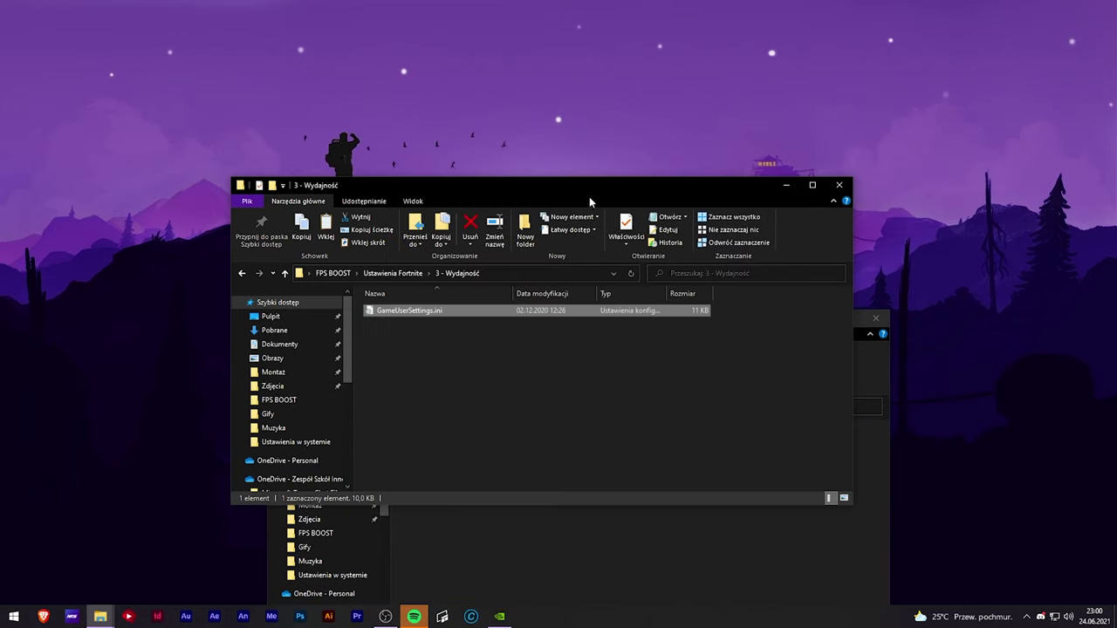
left_click(873, 386)
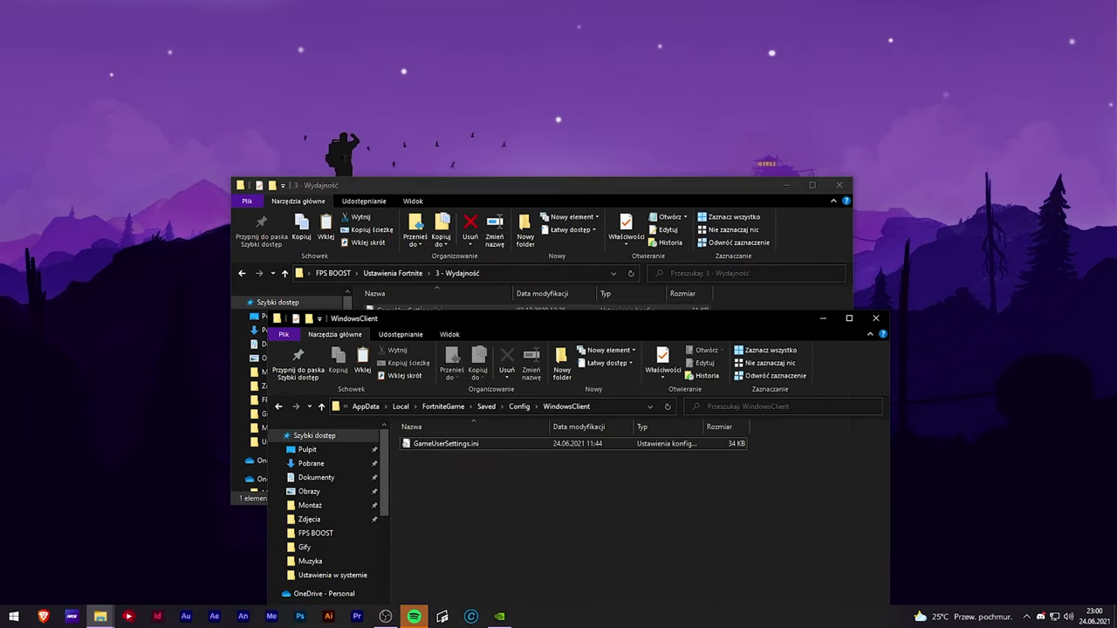
left_click(877, 318)
Step: Return to the FPS BOOST folder and open its Ustawienia w systemie subfolder
left_click_drag(542, 184, 596, 124)
key("BackSpace")
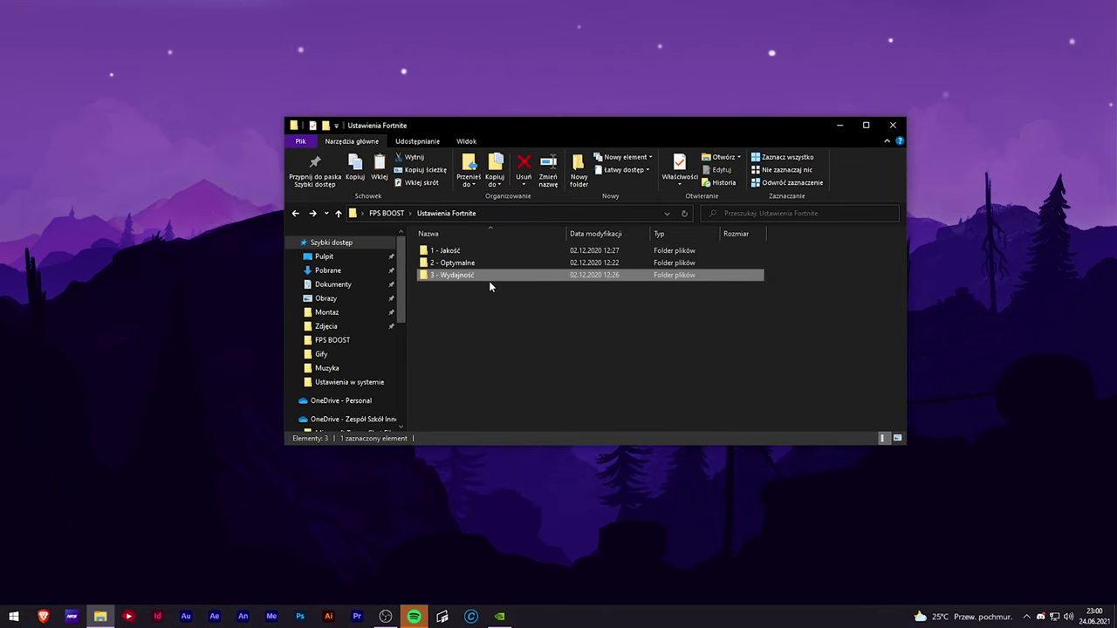
key("BackSpace")
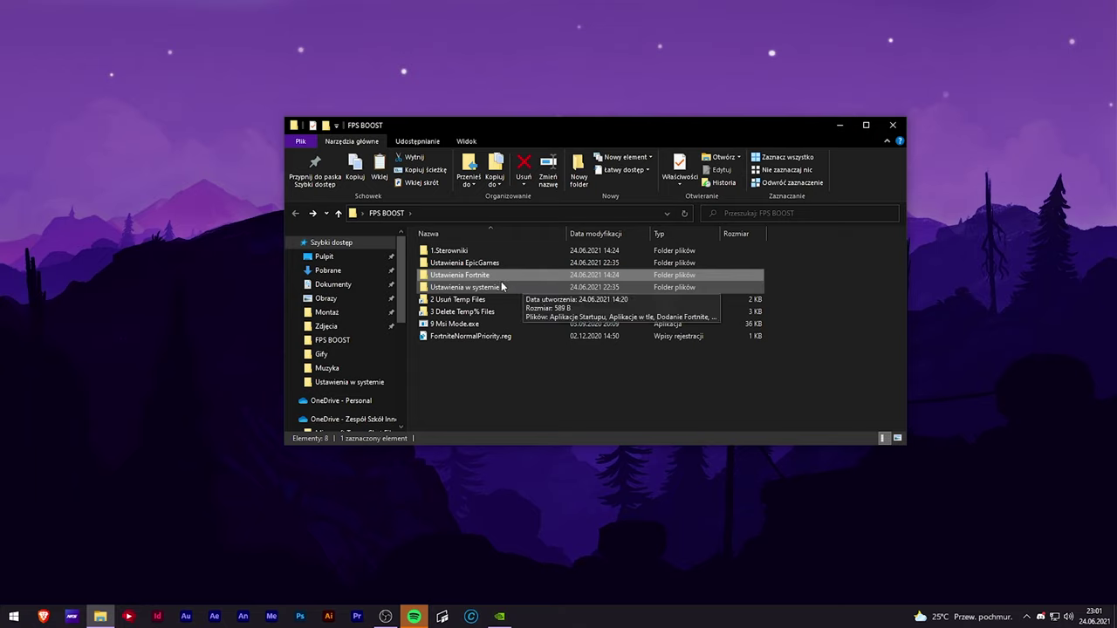
double_click(463, 288)
left_click_drag(494, 341, 494, 253)
left_click(472, 334)
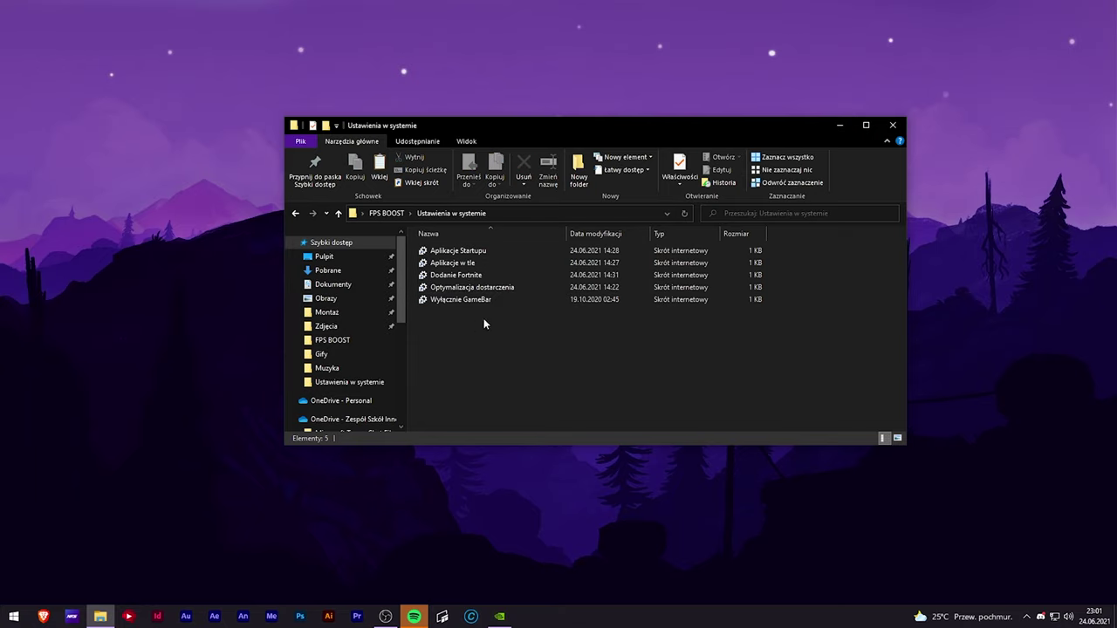
Step: Open the Aplikacje Startupu shortcut and review which apps are enabled in the Windows Autostart list
double_click(469, 249)
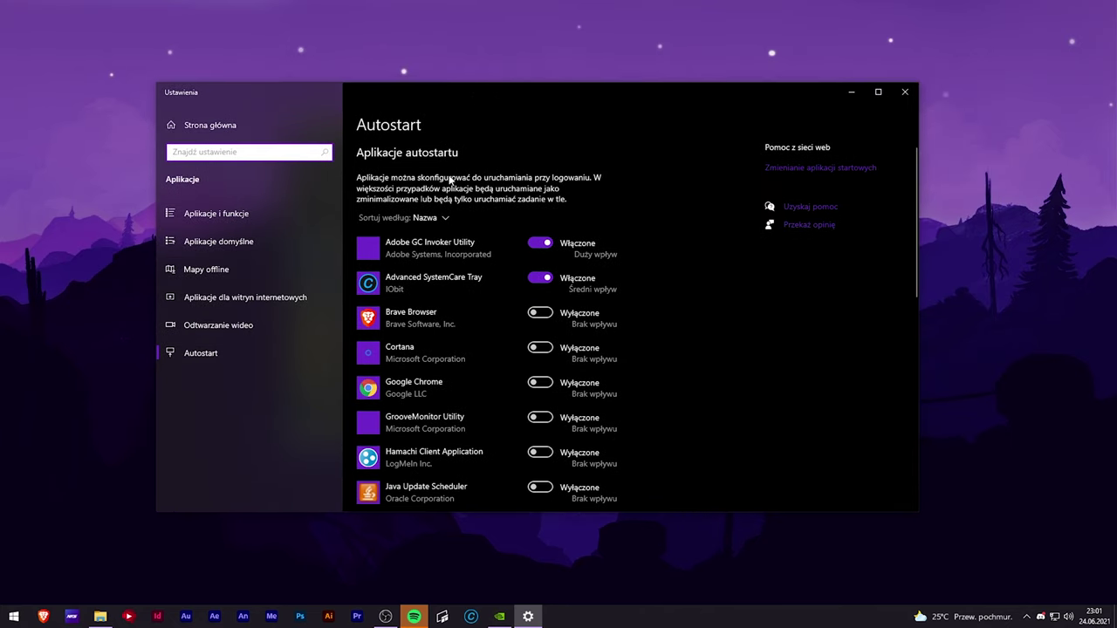
scroll(541, 283, "down", 3)
scroll(783, 308, "up", 3)
scroll(502, 455, "down", 2)
scroll(502, 456, "down", 5)
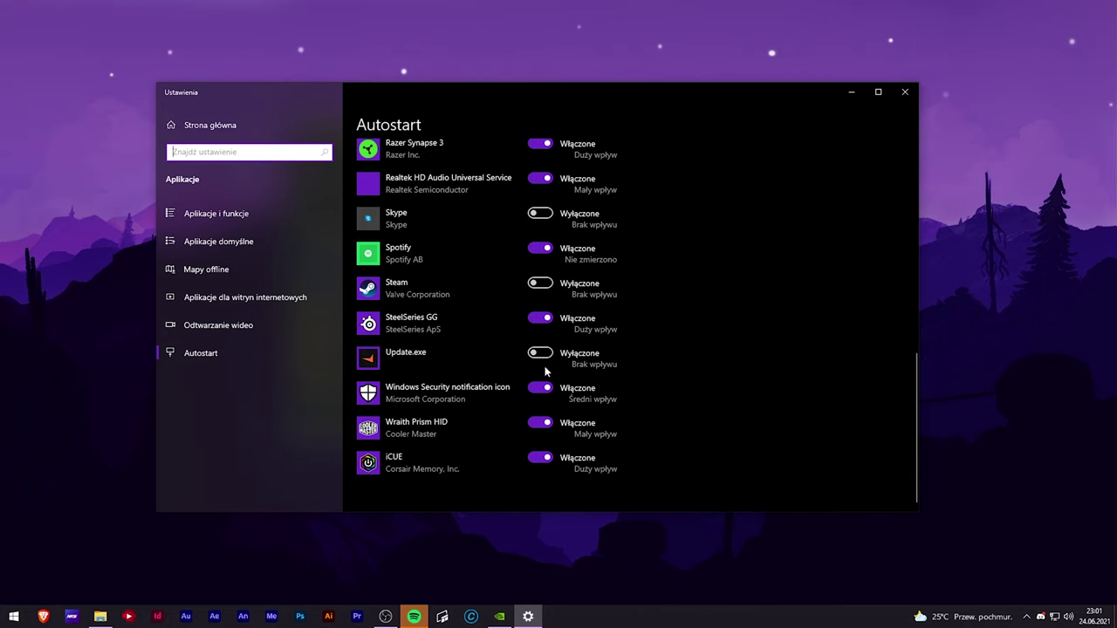
scroll(501, 427, "up", 6)
scroll(451, 317, "down", 4)
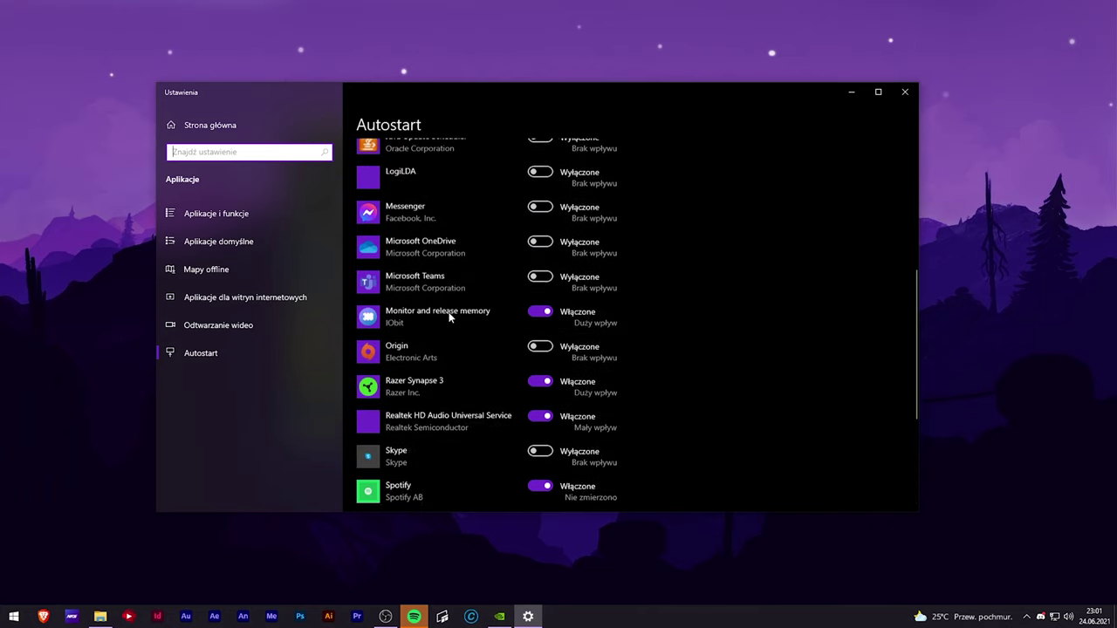
scroll(533, 262, "up", 1)
scroll(565, 229, "down", 4)
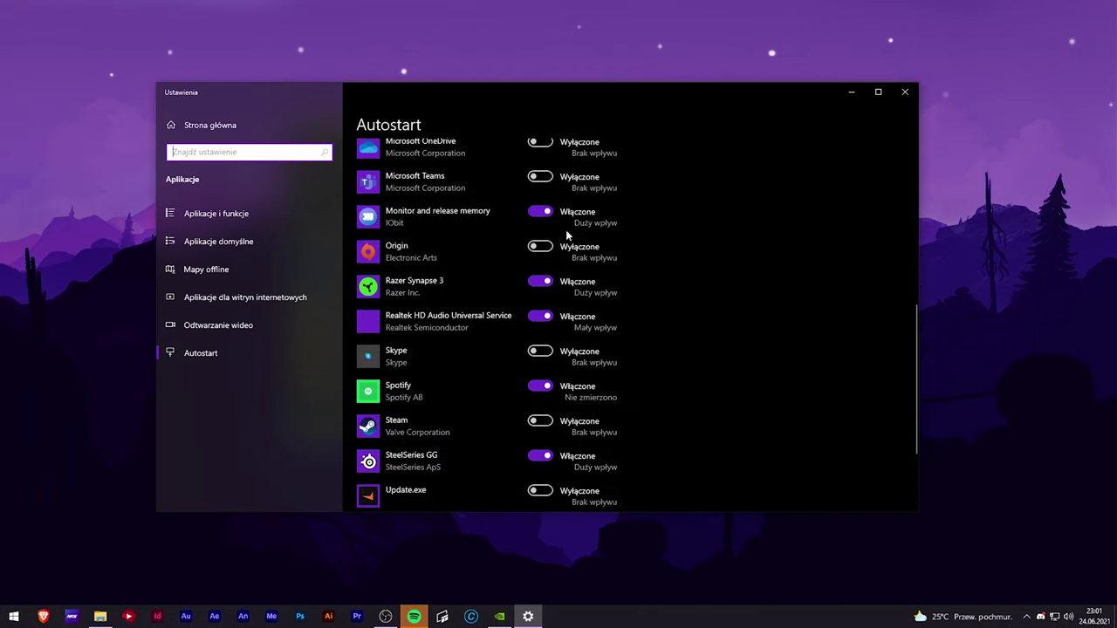
Step: Review the startup programs in Task Manager's Uruchamianie list and close Task Manager
scroll(565, 229, "up", 6)
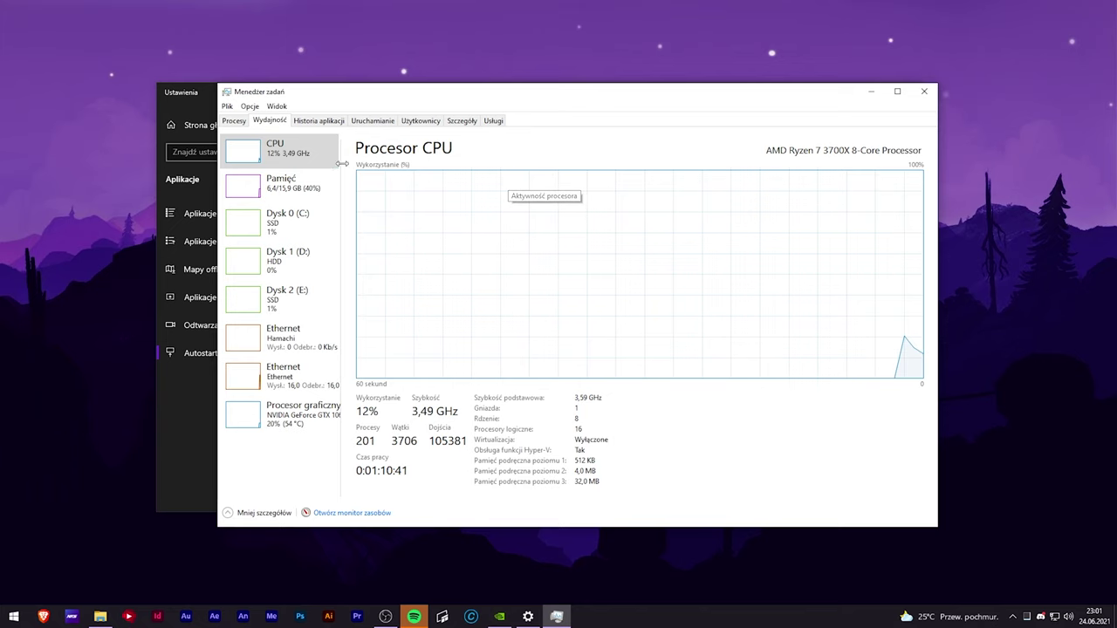
left_click(333, 127)
left_click(448, 127)
left_click(368, 127)
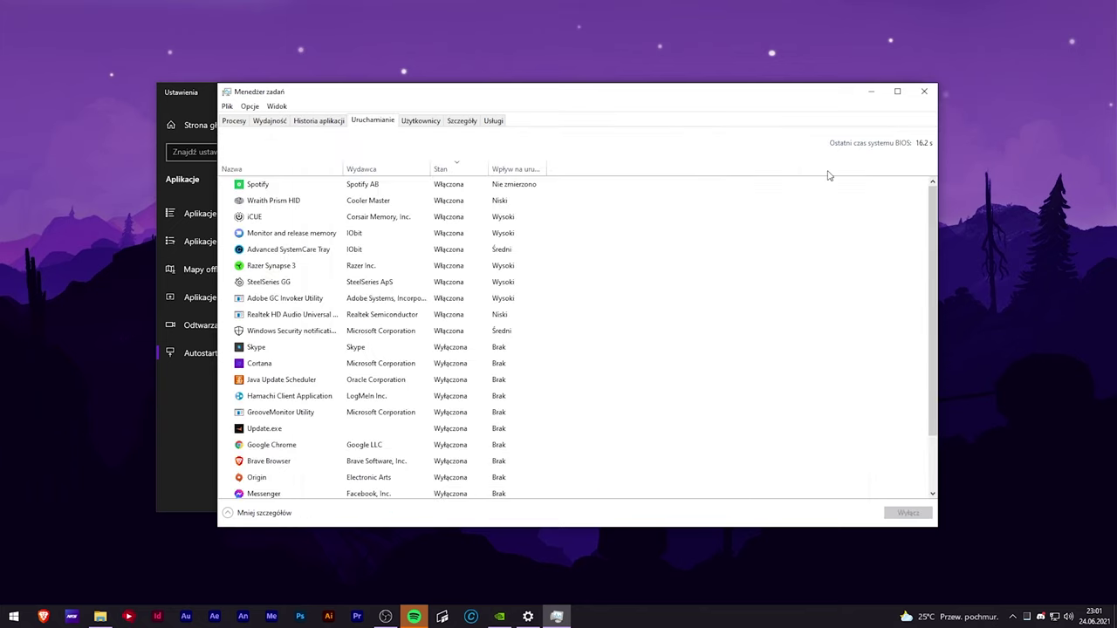
left_click(924, 92)
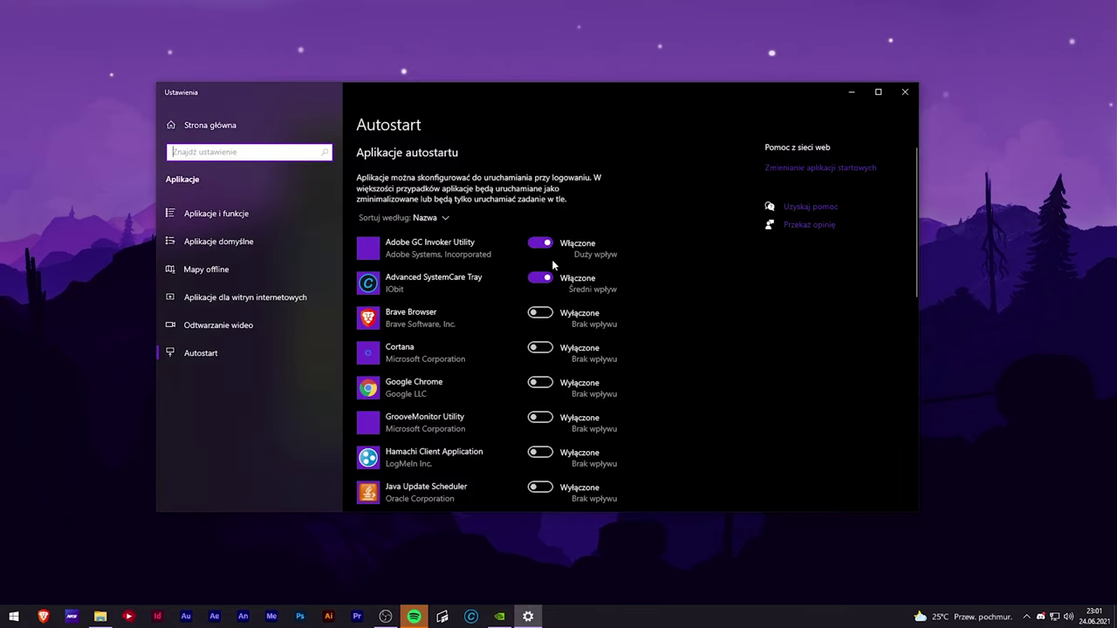
Step: Review the full Autostart app list for enabled startup apps and close the Settings window
scroll(503, 418, "down", 5)
scroll(503, 418, "down", 3)
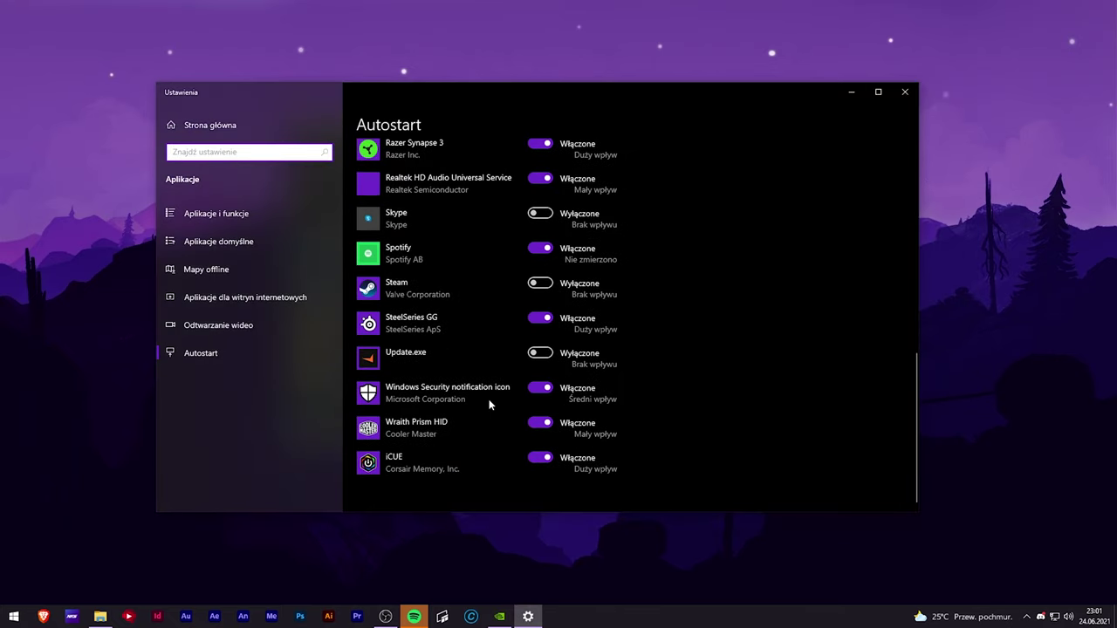
scroll(489, 404, "up", 10)
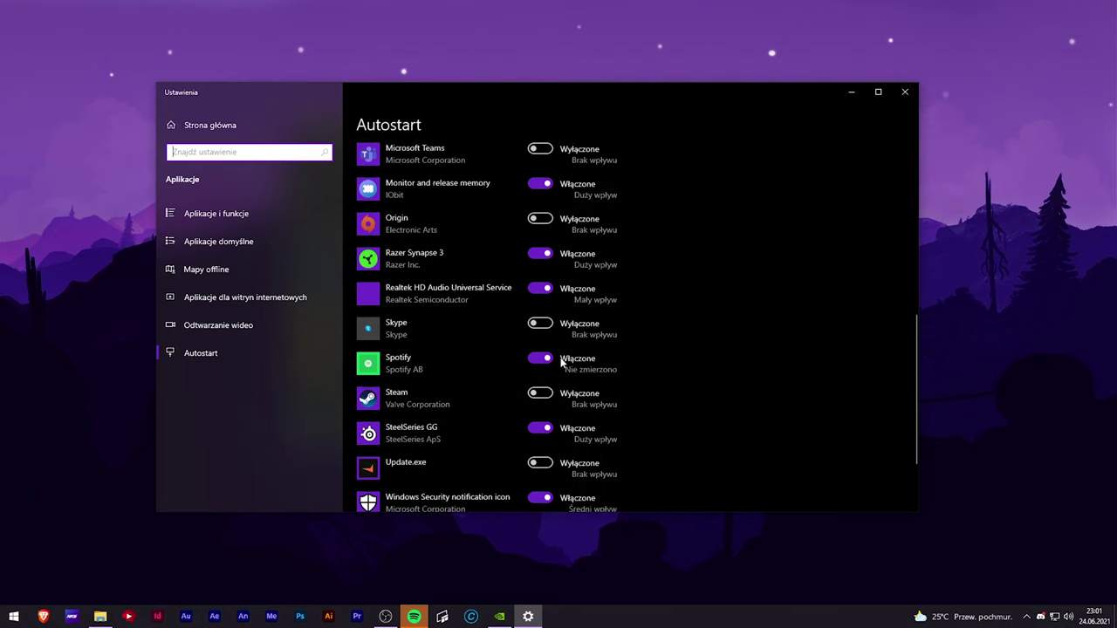
scroll(449, 305, "down", 10)
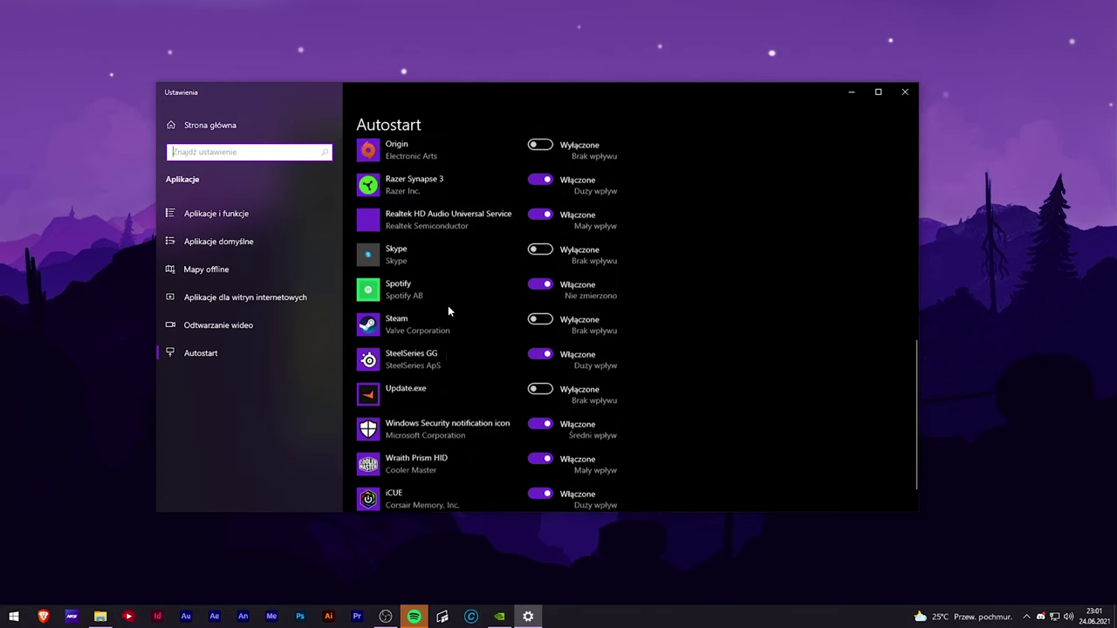
scroll(454, 353, "up", 10)
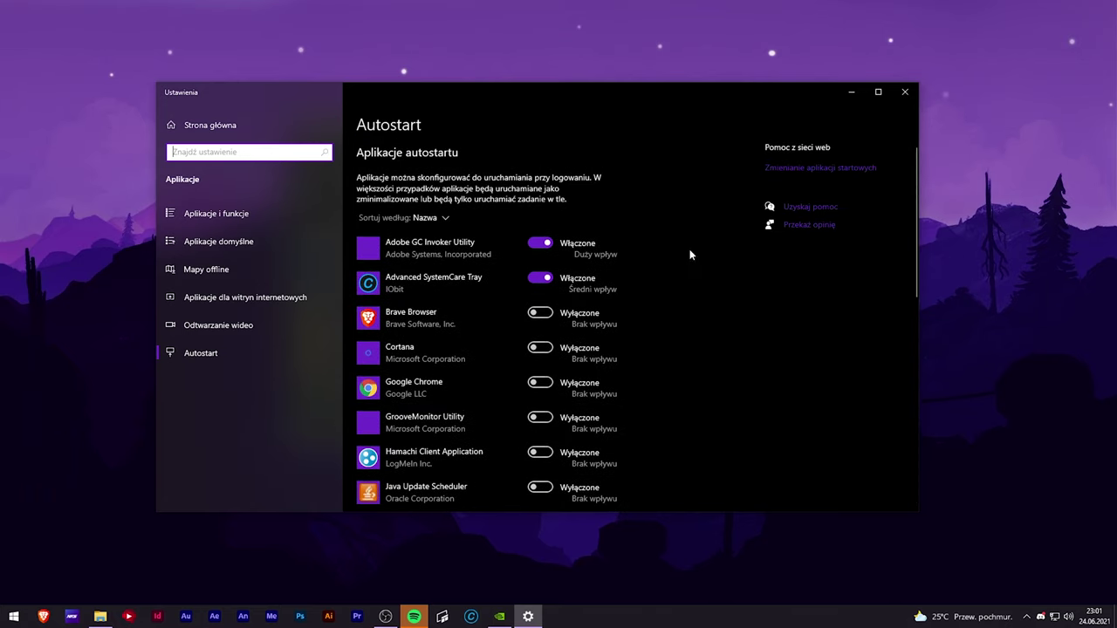
left_click(905, 92)
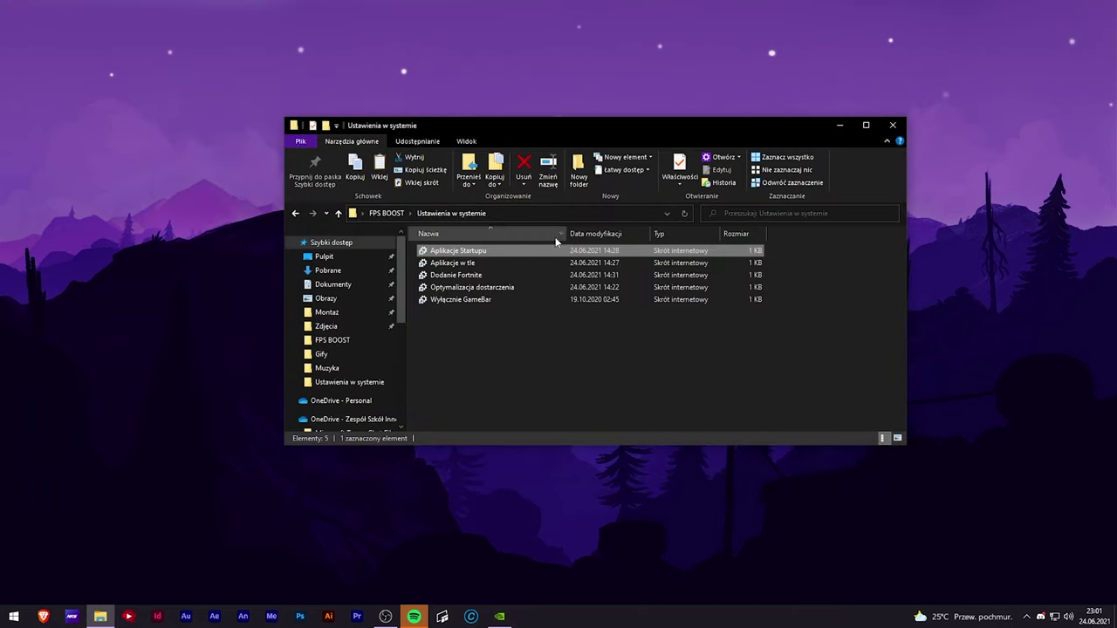
Step: Open the Aplikacje w tle shortcut, check the background app permissions for all listed apps, and close Settings
left_click(463, 263)
double_click(464, 265)
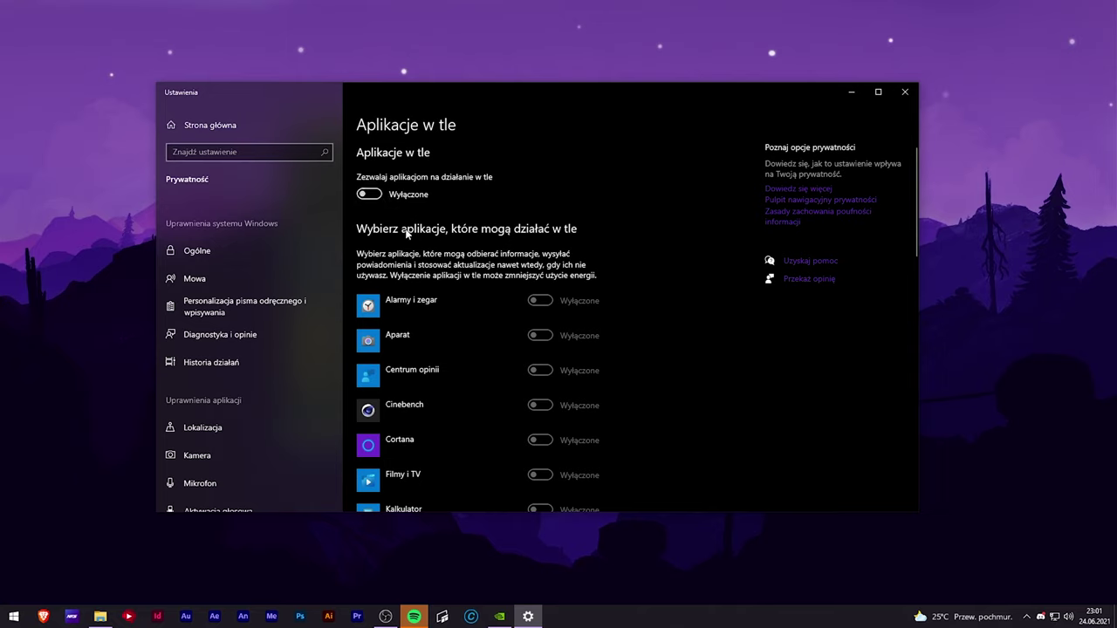
scroll(556, 320, "down", 15)
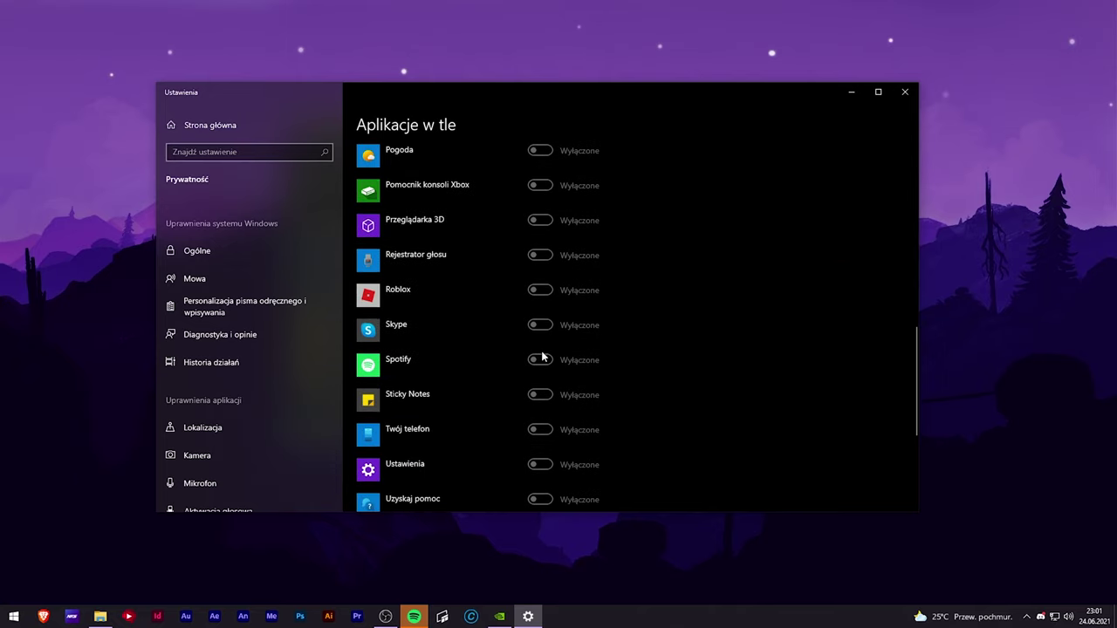
scroll(544, 353, "up", 5)
scroll(544, 349, "up", 10)
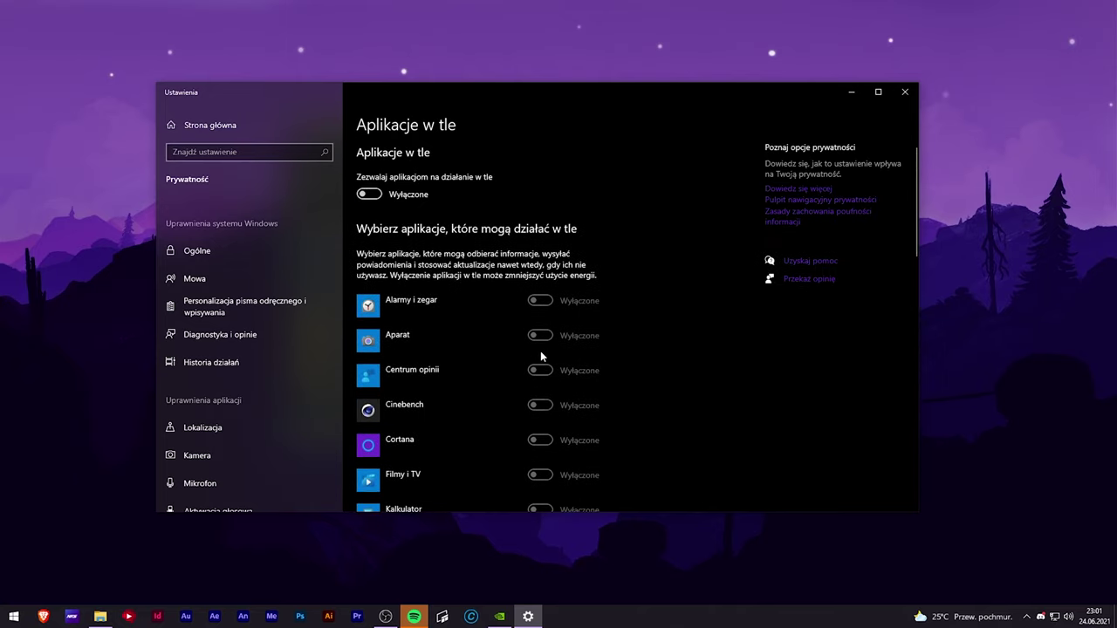
scroll(540, 350, "down", 2)
scroll(501, 343, "up", 2)
left_click(905, 91)
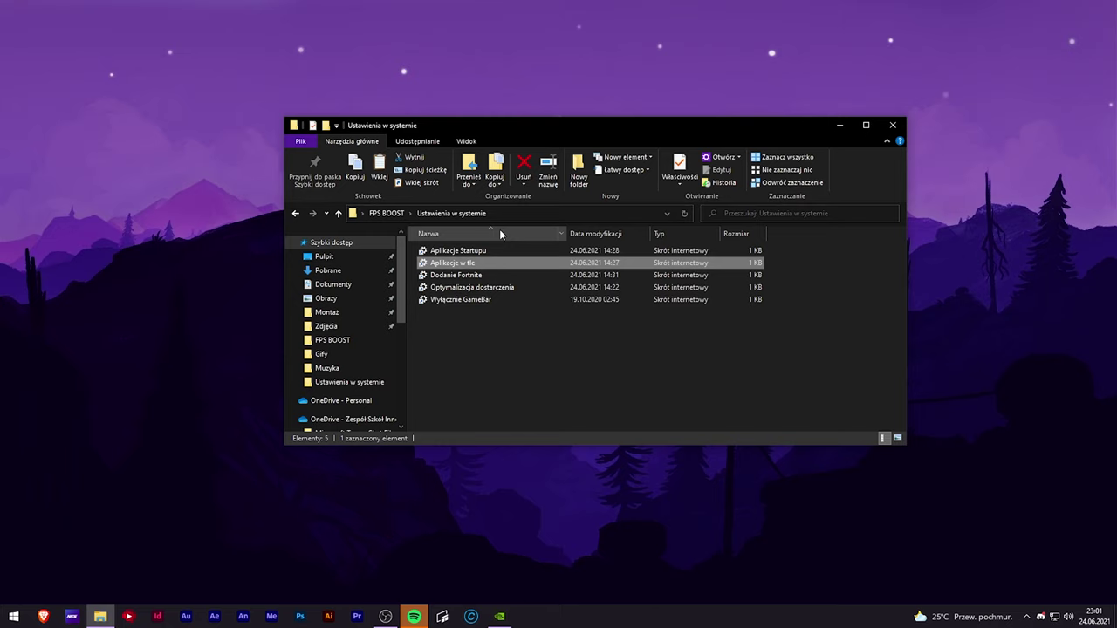
Step: Open the Dodanie Fortnite shortcut and add FortniteLauncher.exe from Fortnite's Win64 folder as a classic app in the graphics performance preferences
double_click(465, 276)
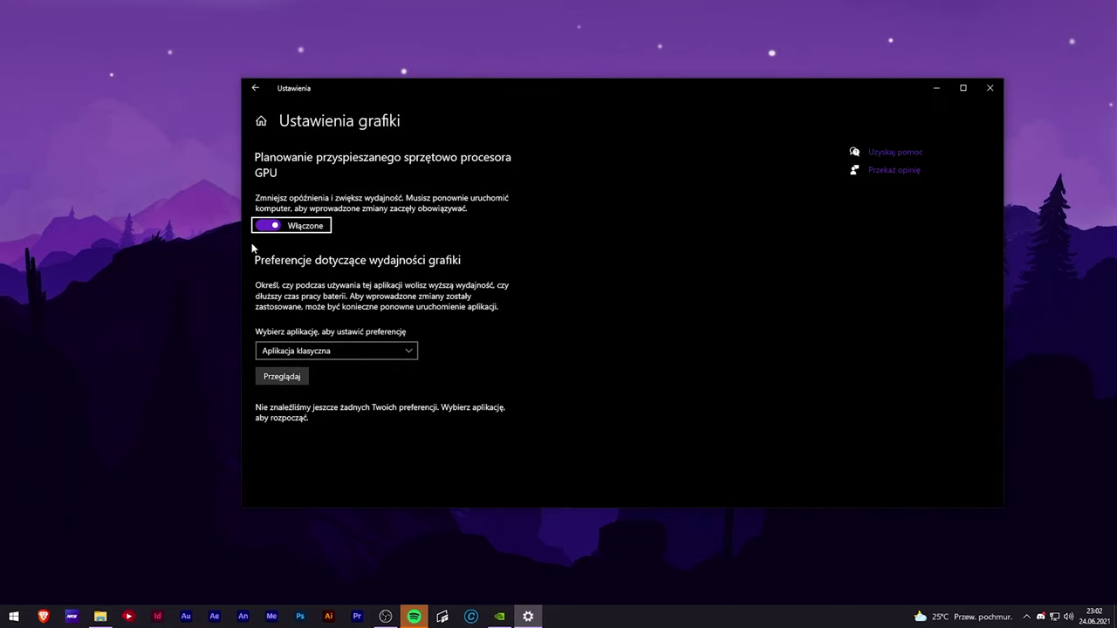
left_click(286, 351)
left_click(300, 354)
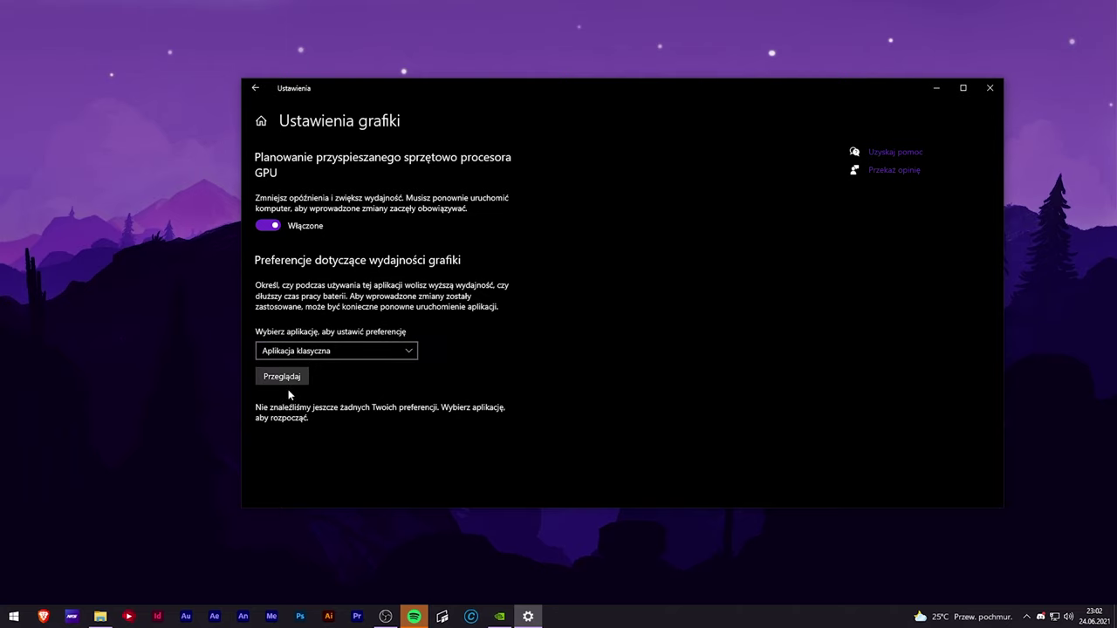
left_click(281, 377)
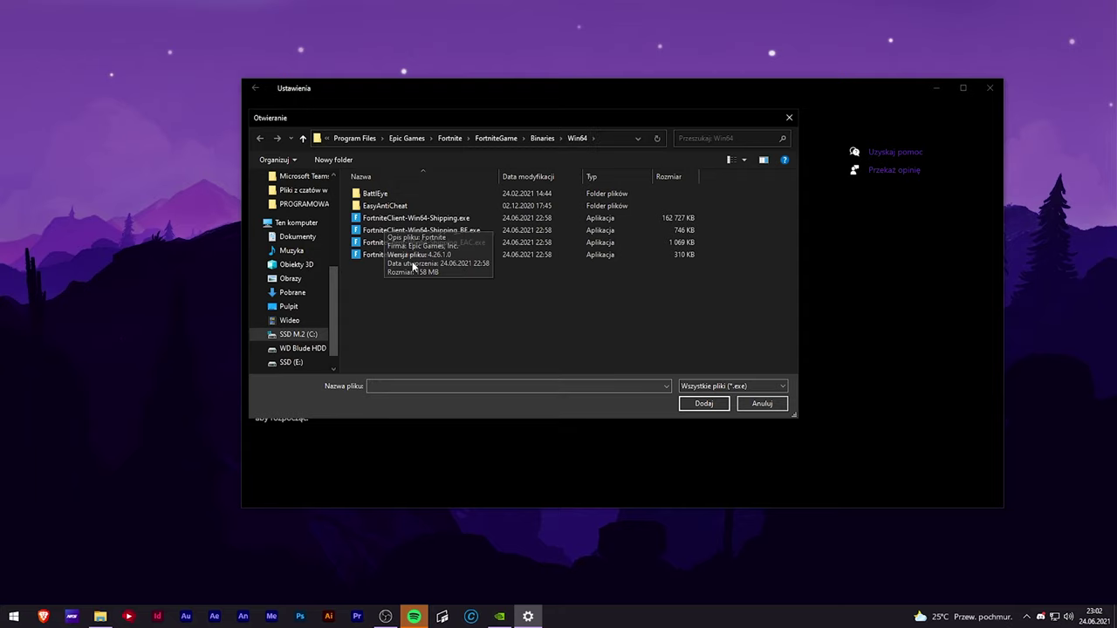
left_click(370, 221)
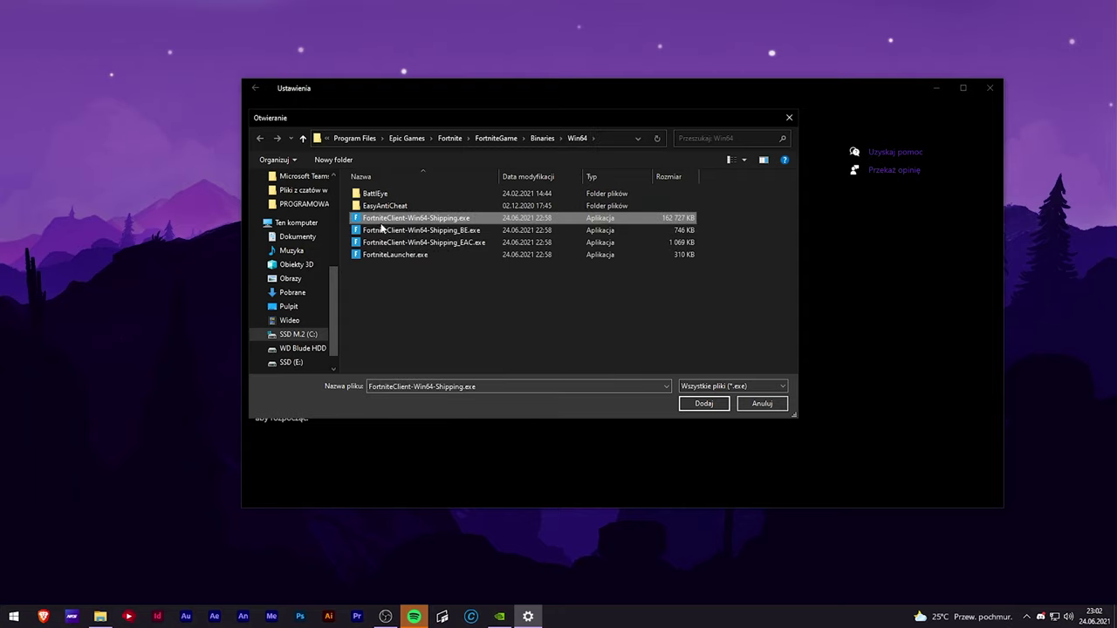
left_click(423, 255)
left_click(683, 404)
Step: Set the graphics preference of FortniteLauncher.exe to Wysoka wydajność and save it
left_click(367, 412)
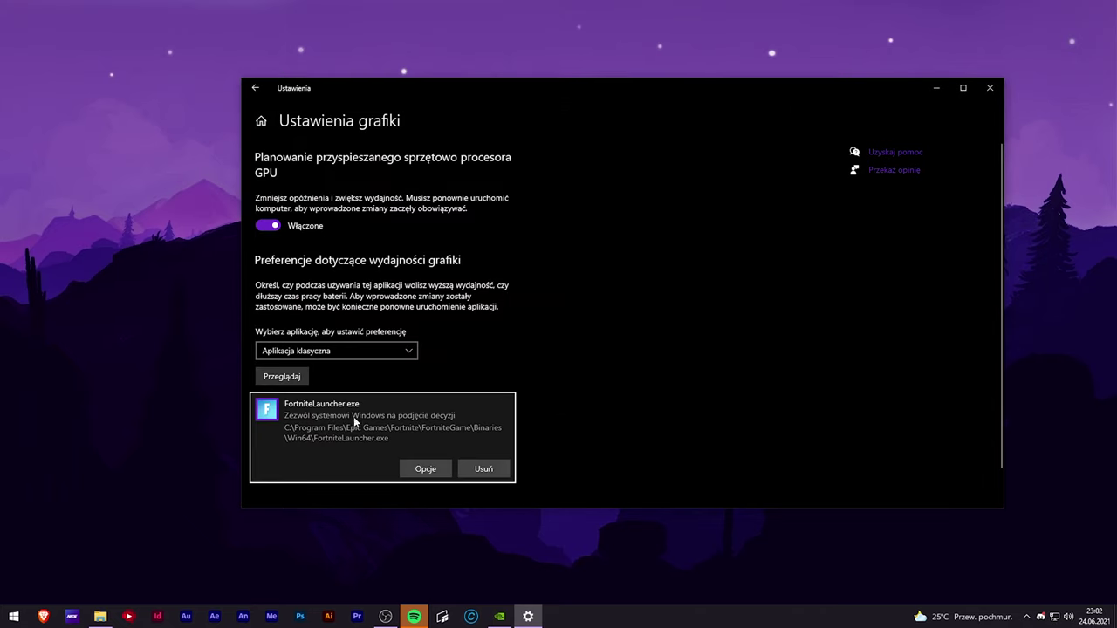
left_click(426, 469)
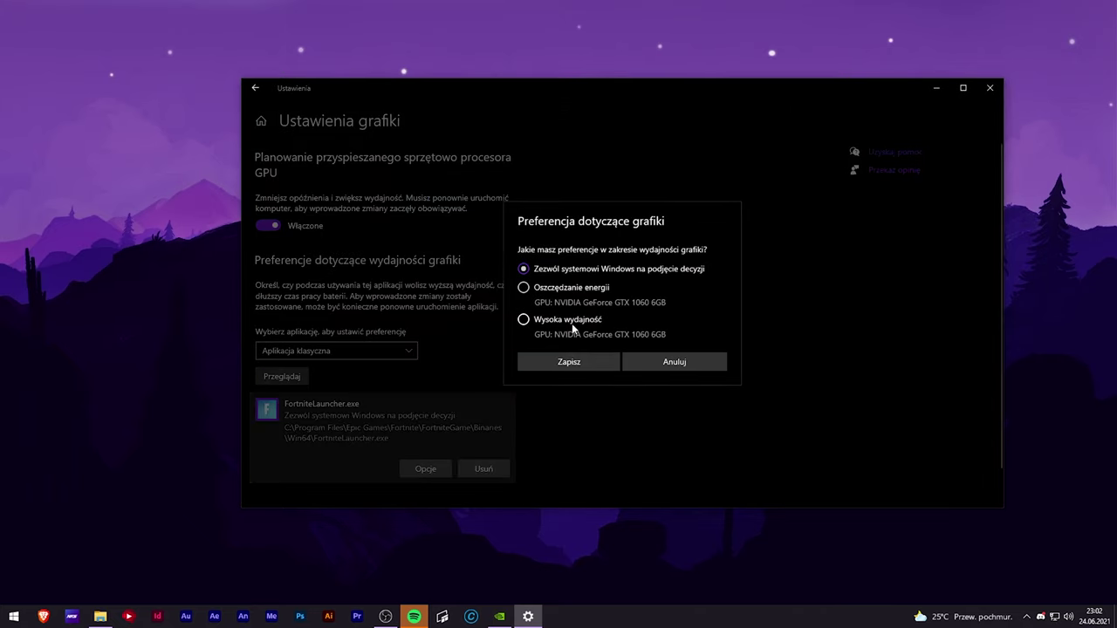
left_click(544, 321)
left_click(565, 365)
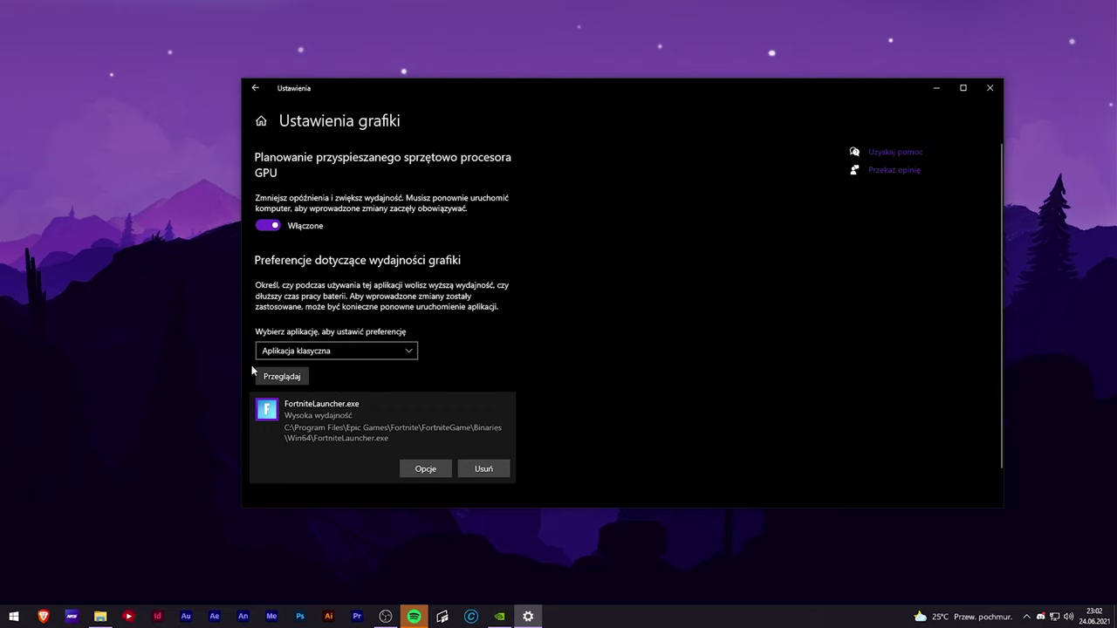
Step: Add FortniteClient-Win64-Shipping.exe to the graphics performance preferences and set it to Wysoka wydajność
left_click(282, 377)
left_click(406, 230)
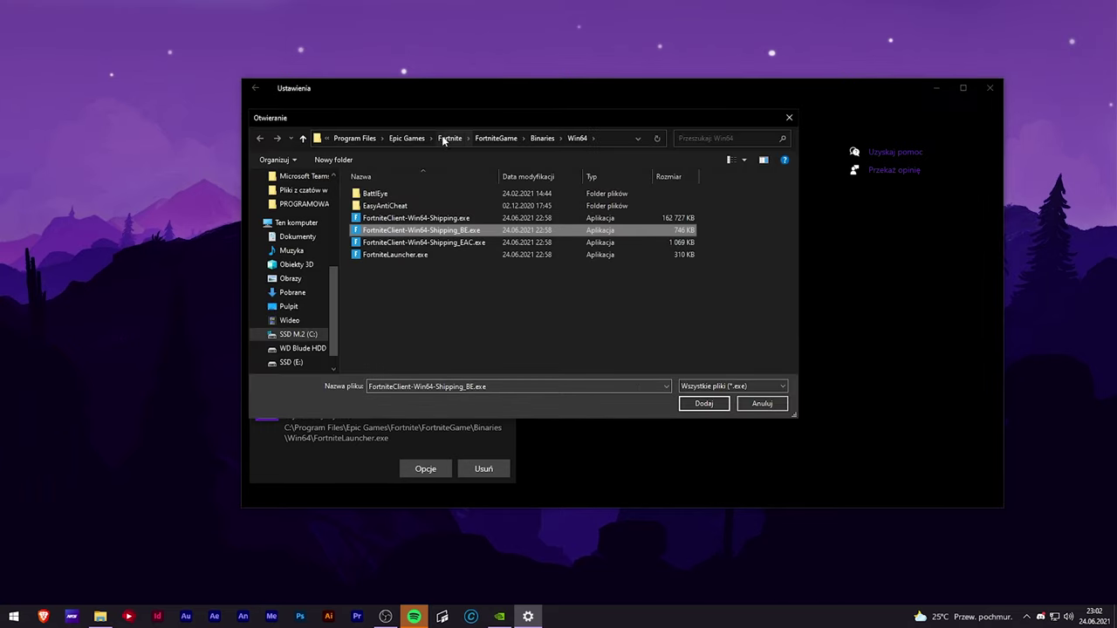
left_click_drag(442, 122, 736, 138)
left_click(748, 233)
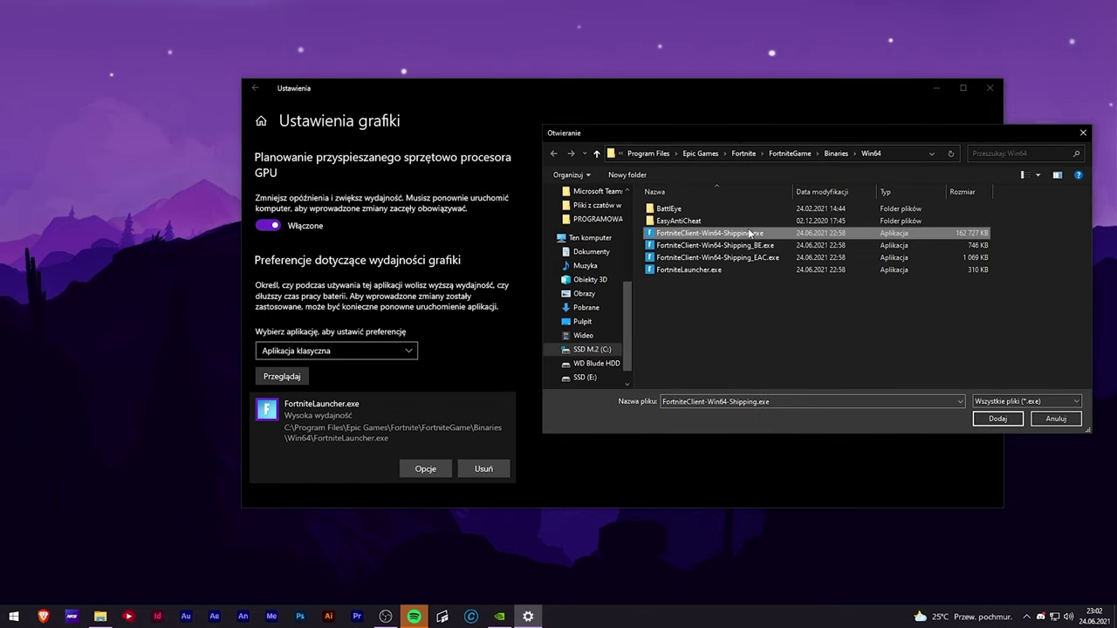
left_click(997, 419)
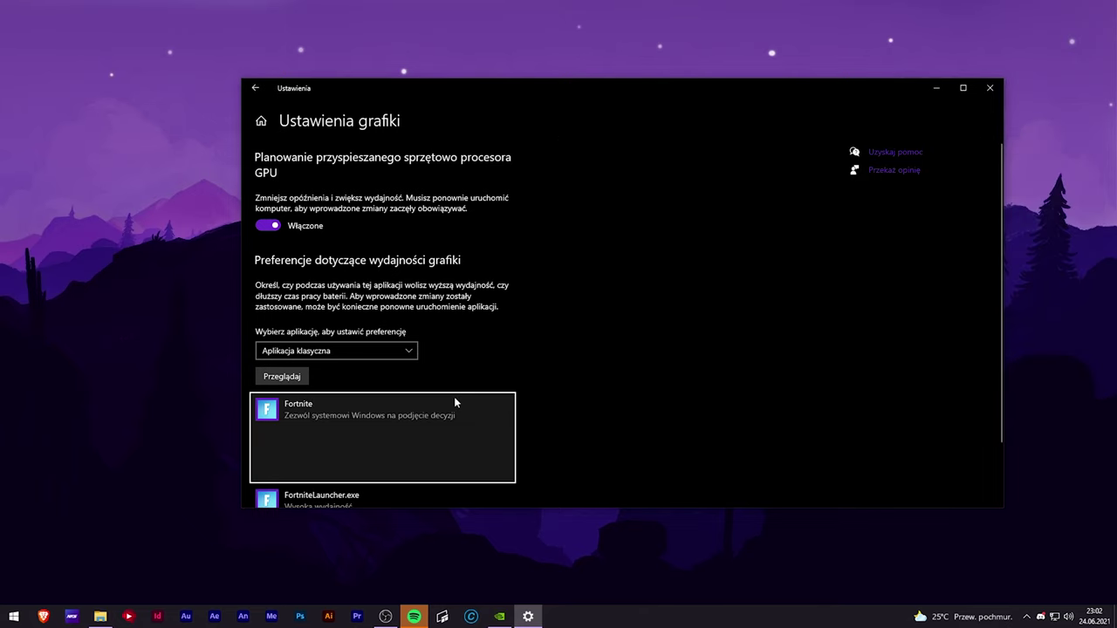
scroll(428, 384, "down", 2)
left_click(426, 399)
left_click(527, 320)
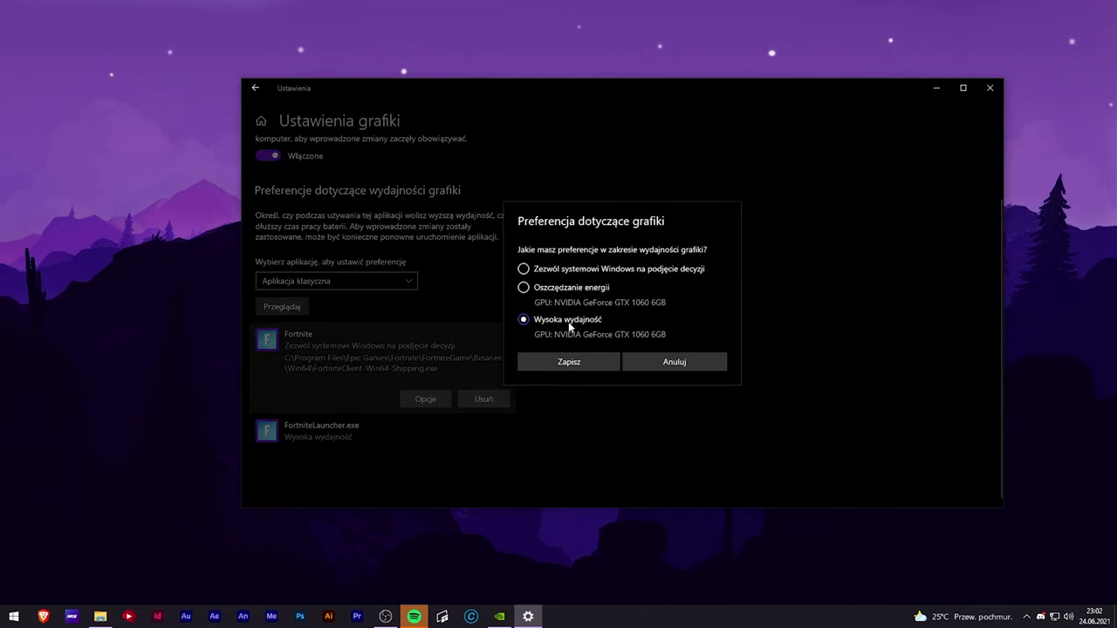
left_click(568, 363)
Step: Add FortniteClient-Win64-Shipping_BE.exe to the graphics performance preferences and set it to Wysoka wydajność
left_click(282, 307)
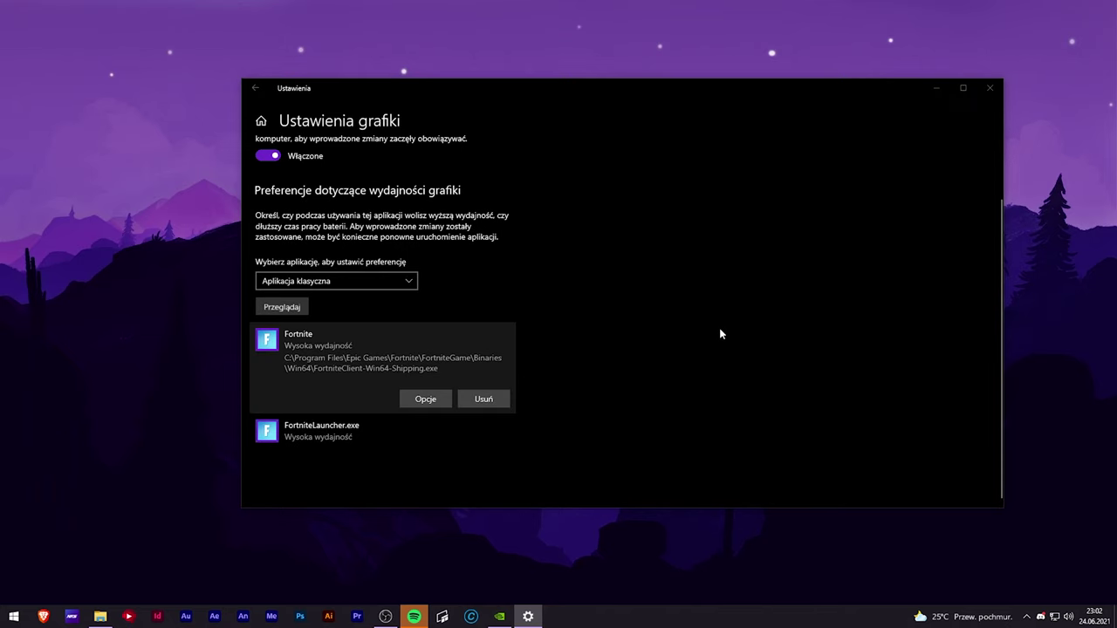
left_click(715, 245)
left_click(984, 419)
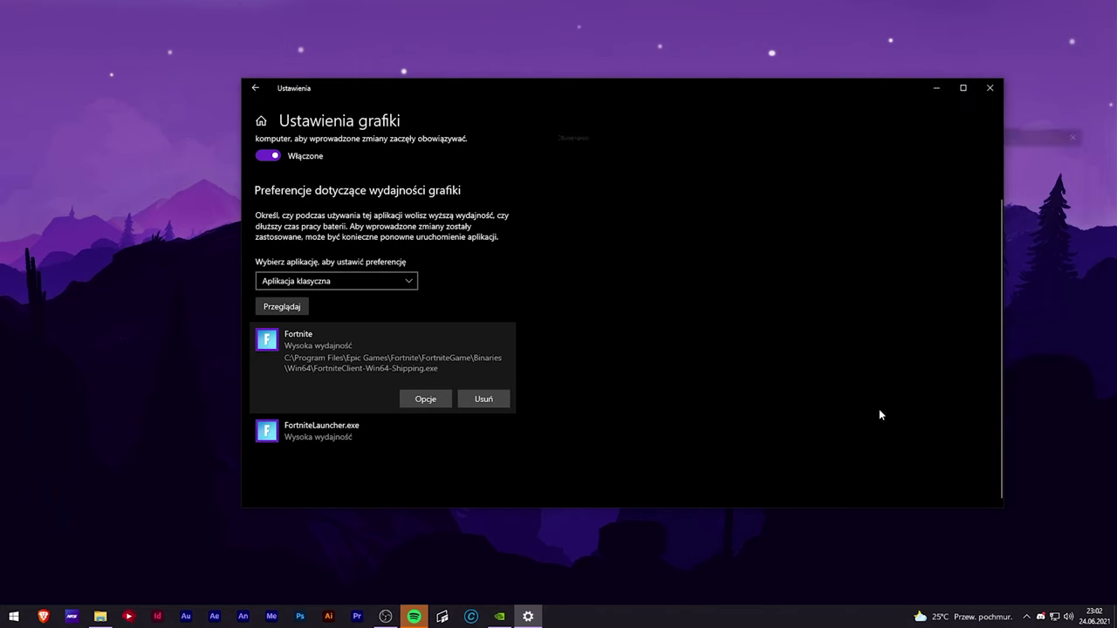
left_click(410, 399)
left_click(524, 319)
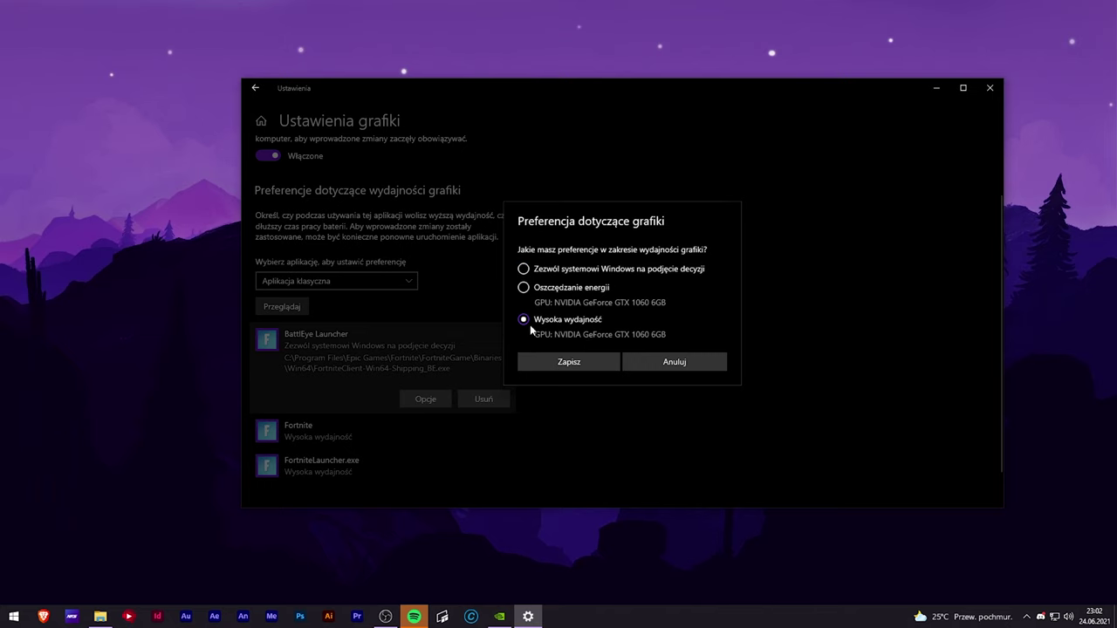
left_click(569, 361)
Step: Add FortniteClient-Win64-Shipping_EAC.exe to the graphics performance preferences, set it to Wysoka wydajność, and leave the graphics settings
left_click(281, 307)
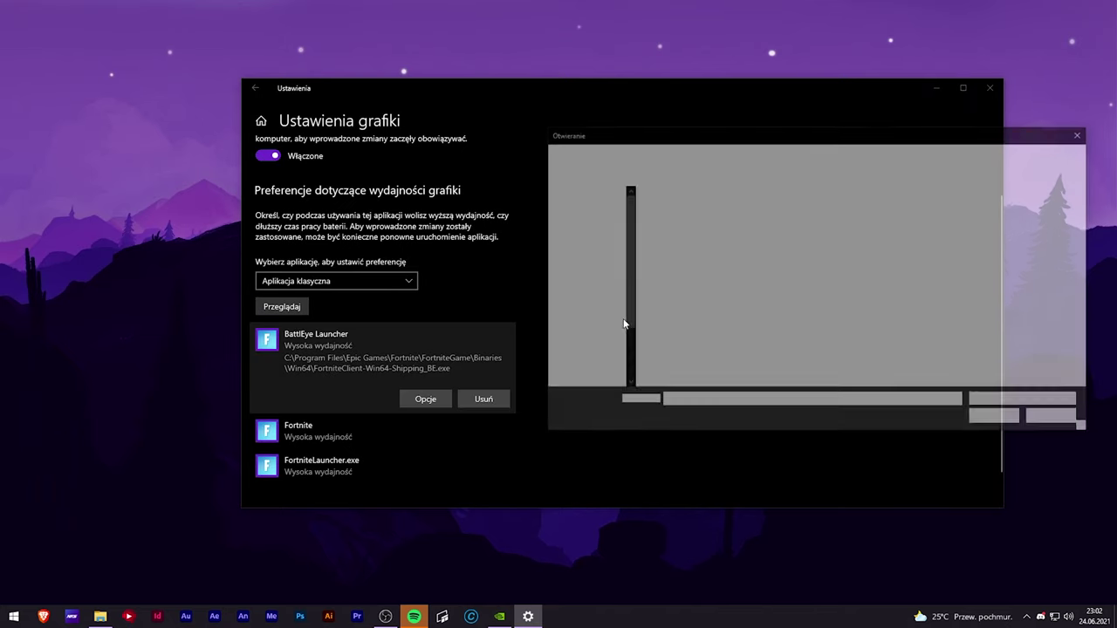
left_click(689, 260)
left_click(985, 423)
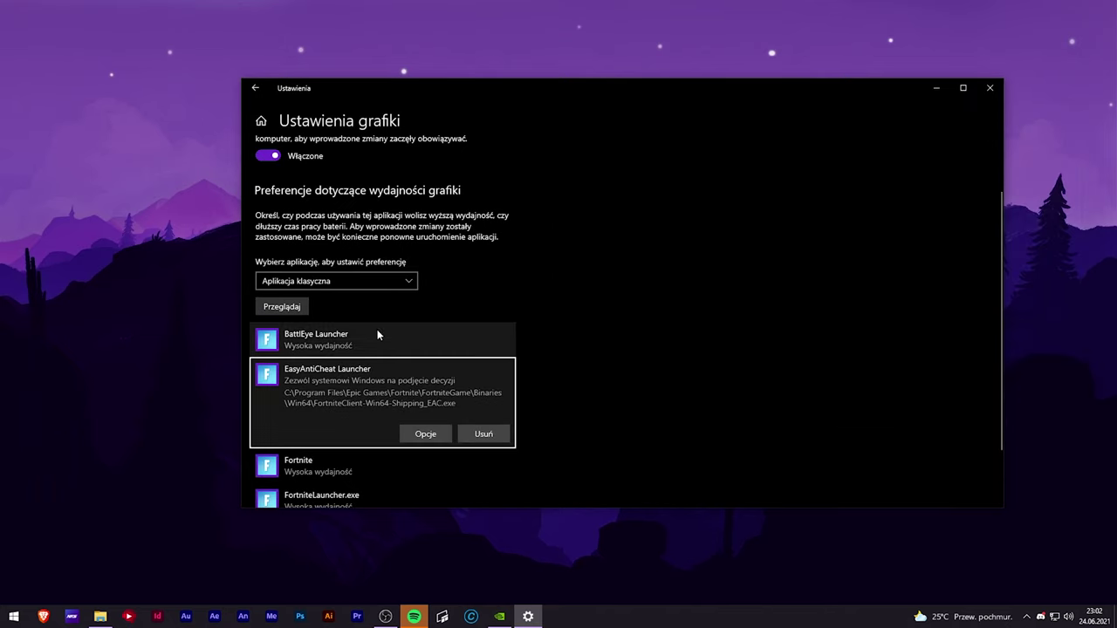
left_click(426, 433)
left_click(523, 319)
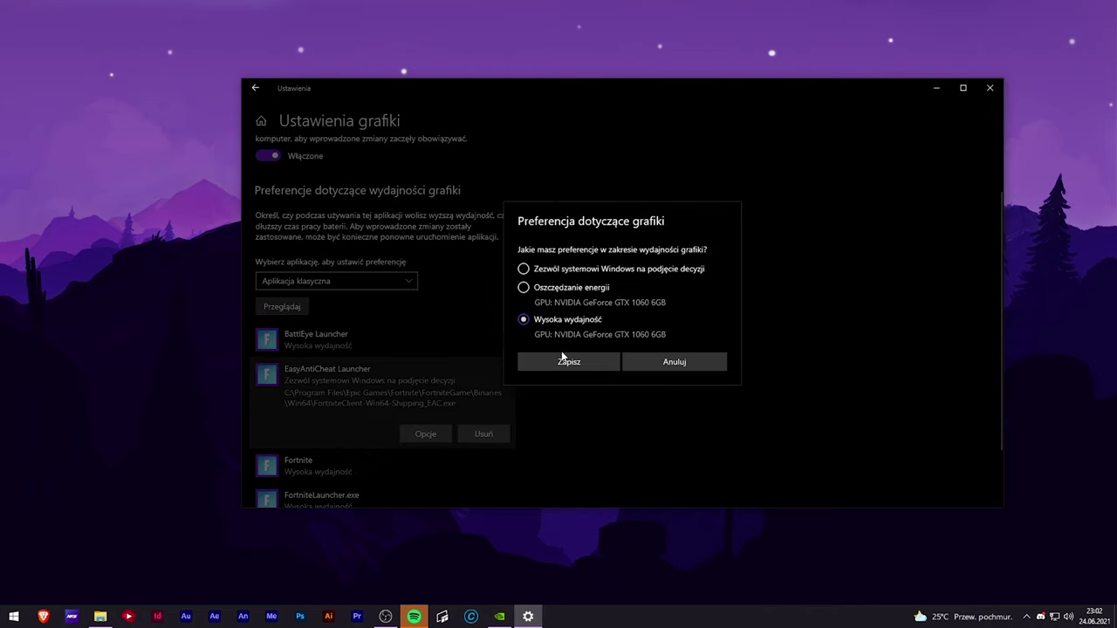
left_click(534, 358)
scroll(387, 404, "down", 1)
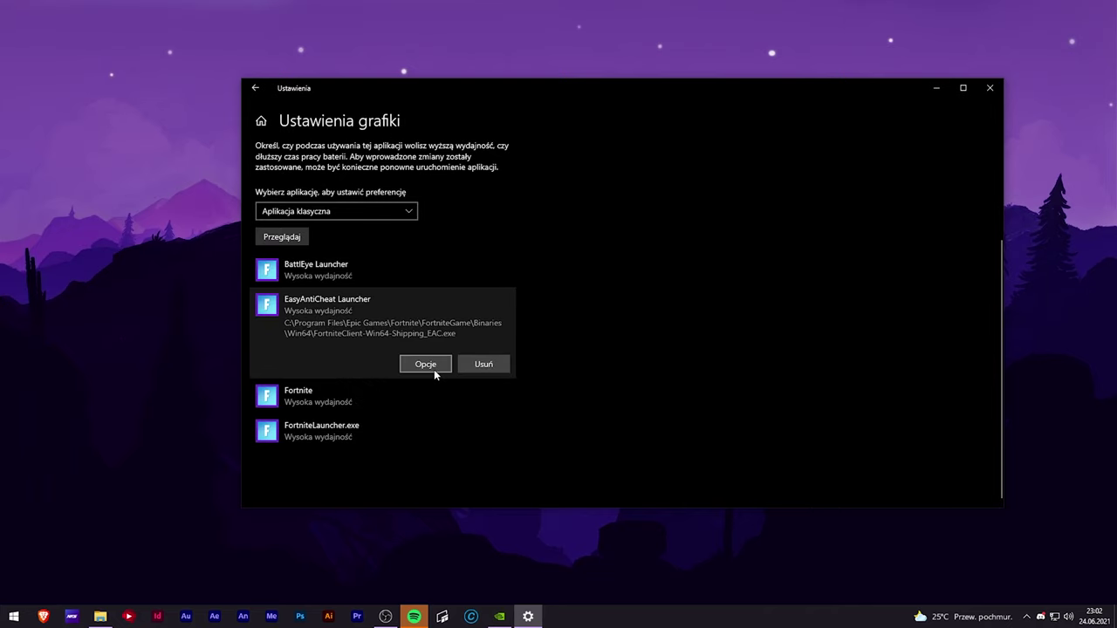
scroll(483, 389, "up", 2)
left_click(938, 89)
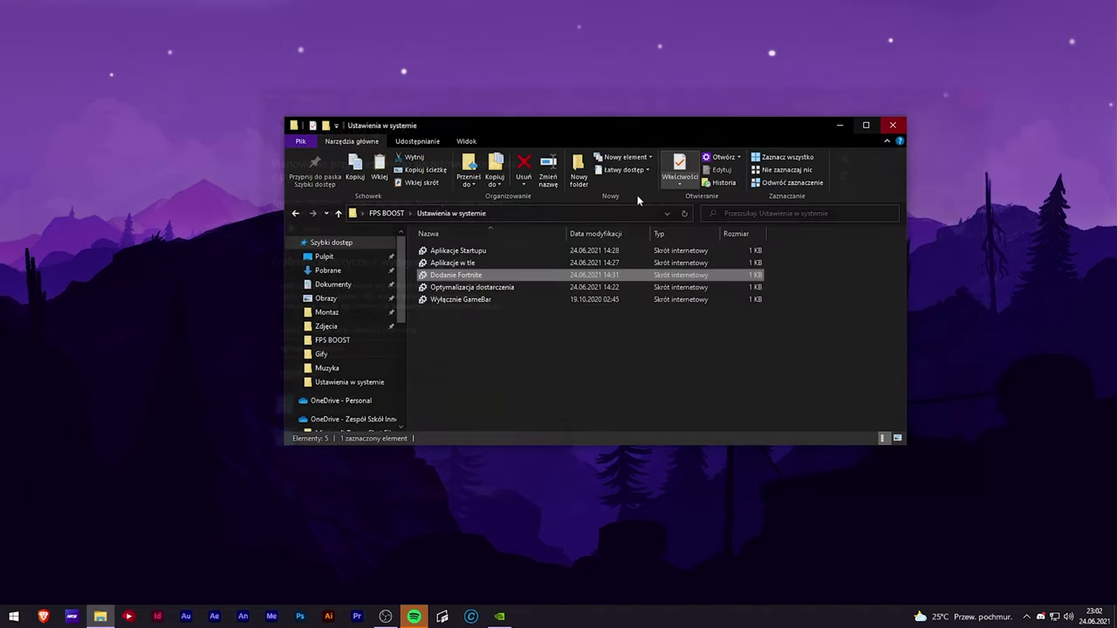
Step: Open the Optymalizacja dostarczania settings from the shortcut folder, check the option for downloads from other computers, and close Settings
double_click(462, 291)
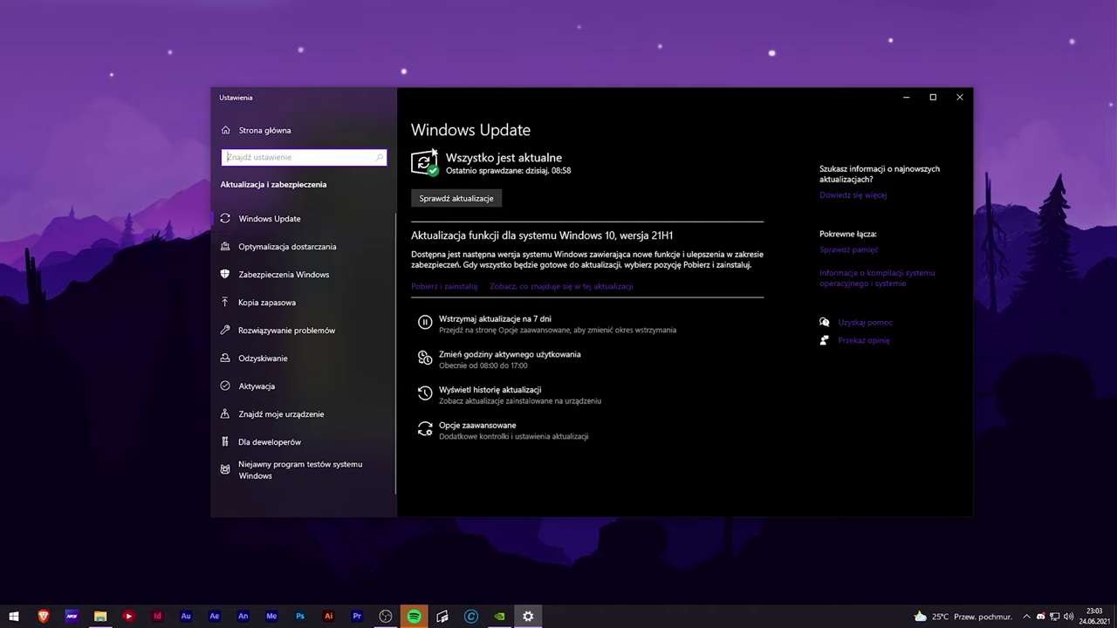
left_click(279, 247)
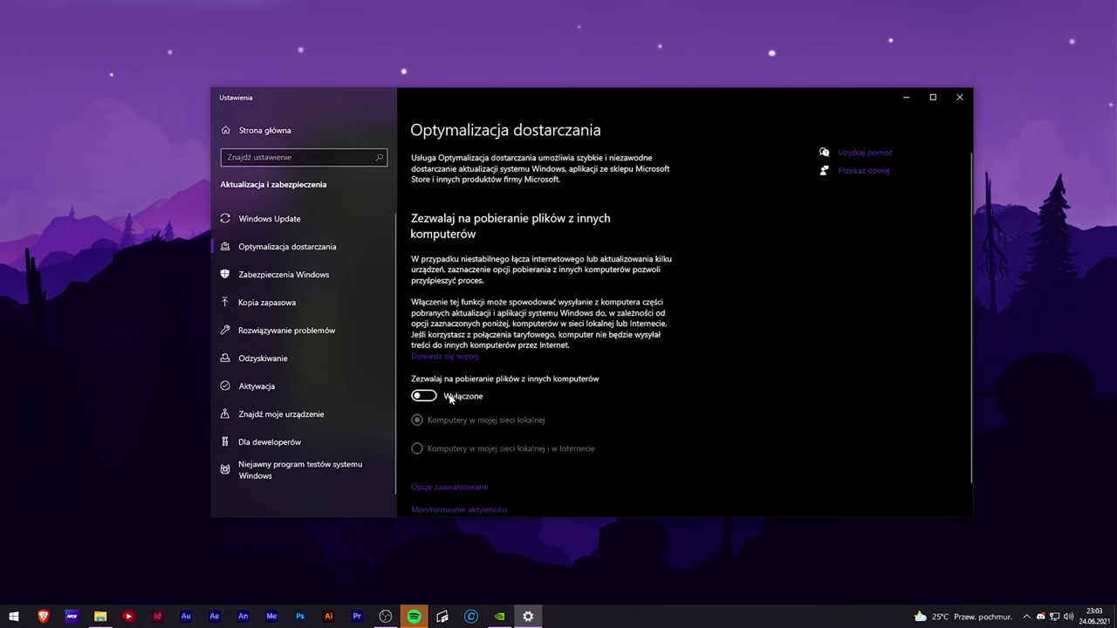
scroll(560, 381, "down", 1)
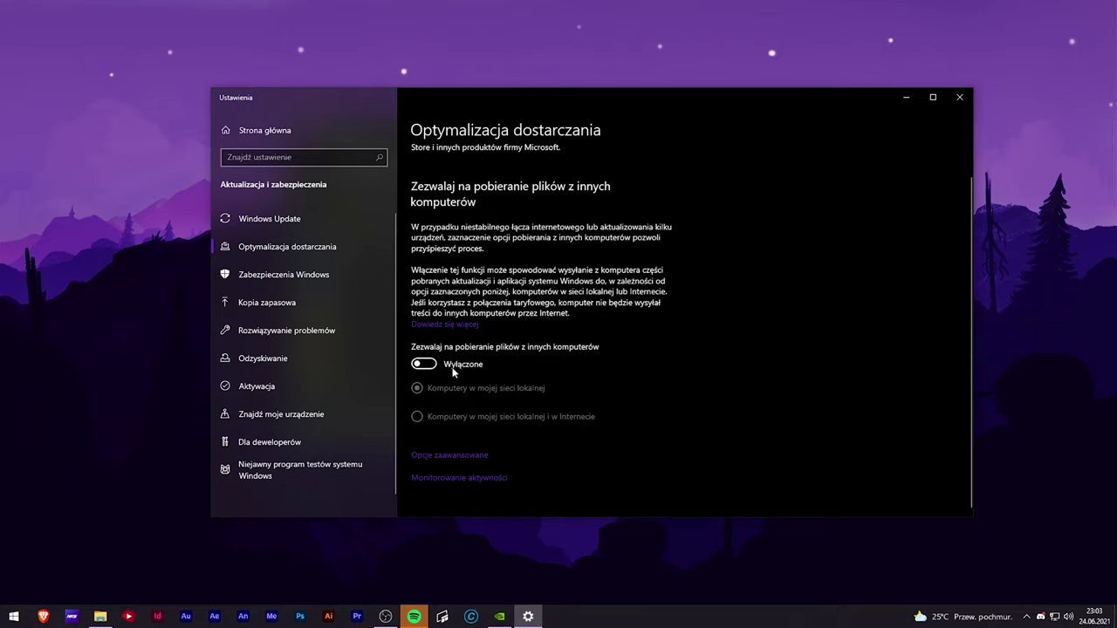
left_click(969, 100)
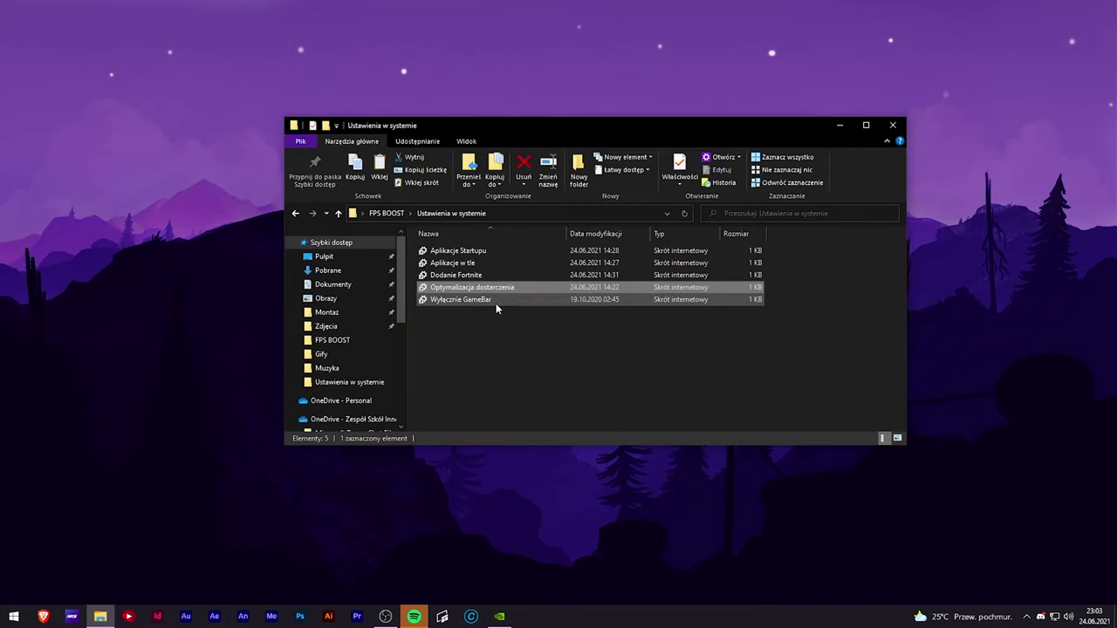
Step: Set Xbox Game Bar to Włączone in the settings opened from the Wyłącznie GameBar shortcut, and close Settings
double_click(457, 301)
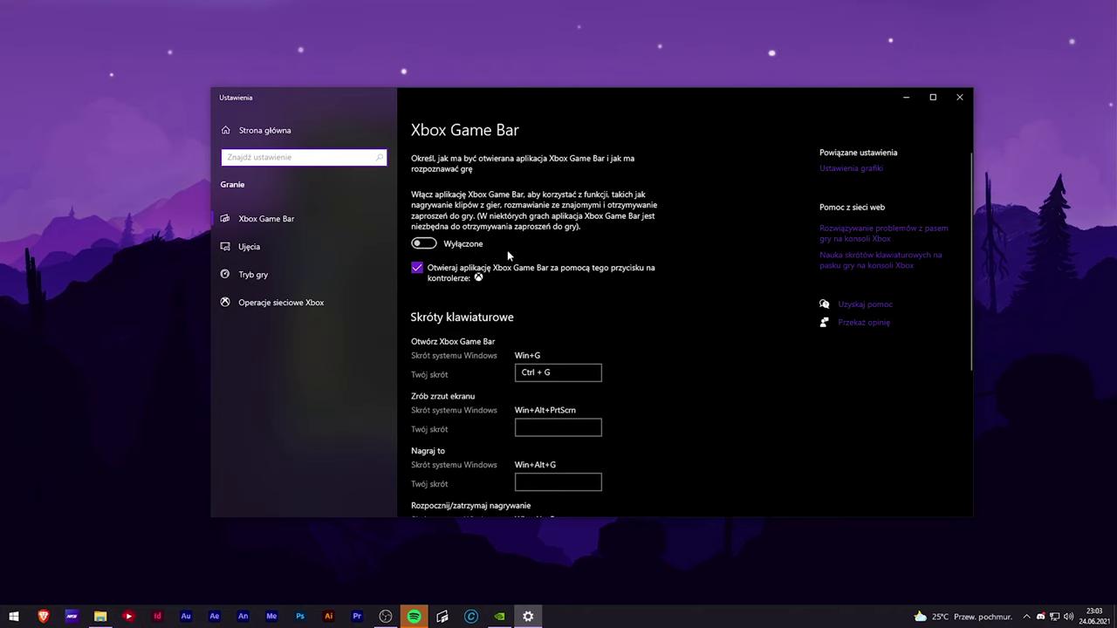
left_click(436, 248)
scroll(613, 323, "down", 3)
scroll(614, 323, "up", 3)
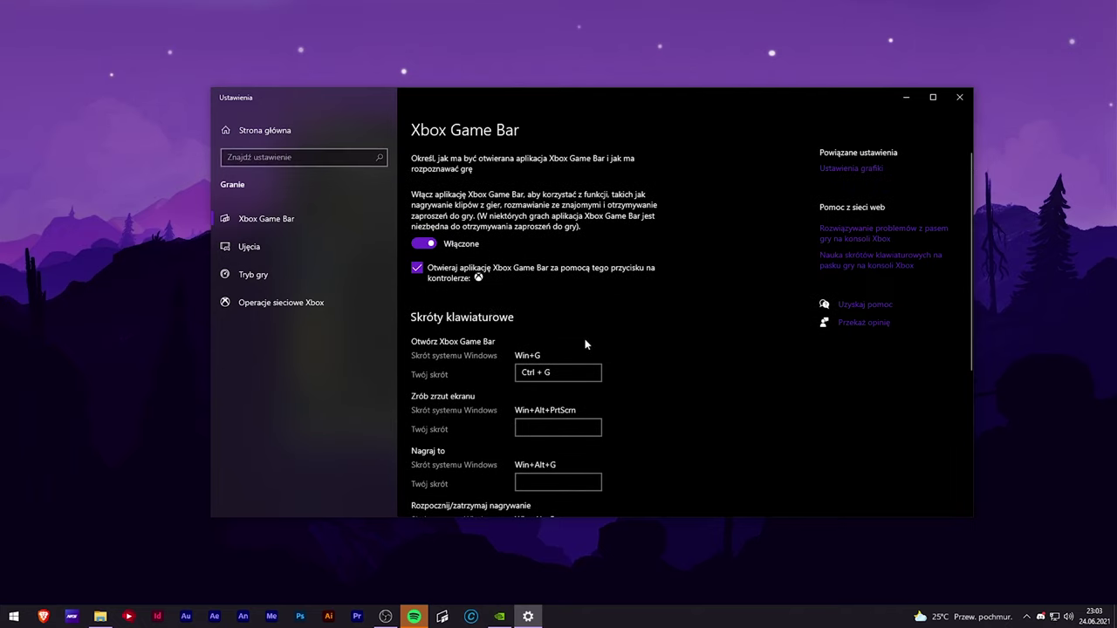
left_click(472, 283)
left_click(472, 282)
left_click_drag(84, 38, 159, 516)
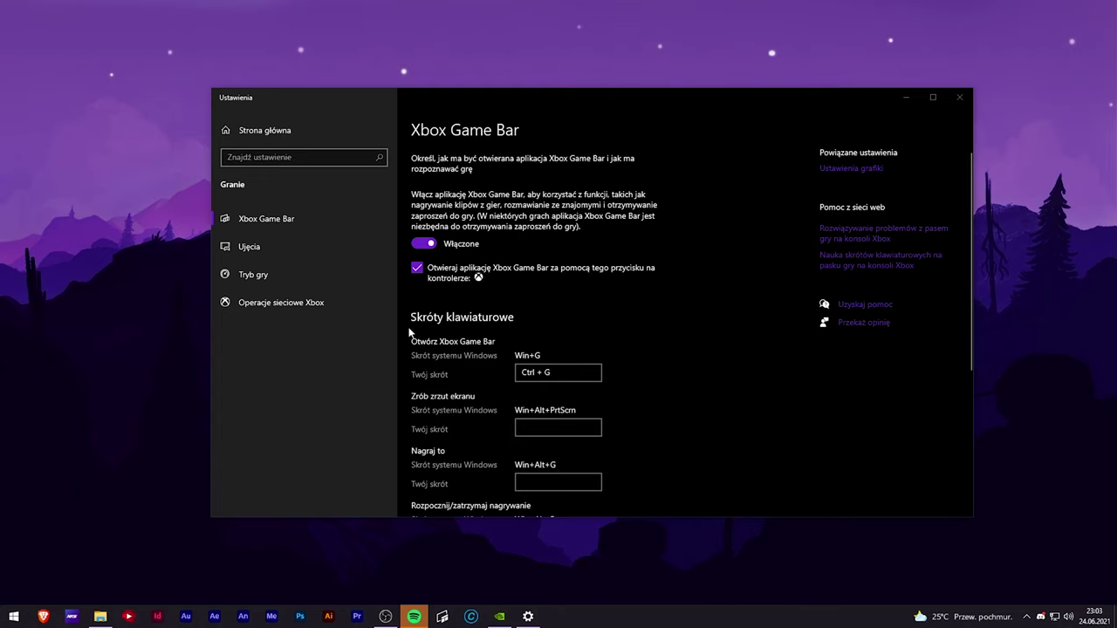
scroll(473, 291, "down", 2)
scroll(416, 289, "up", 2)
left_click(958, 103)
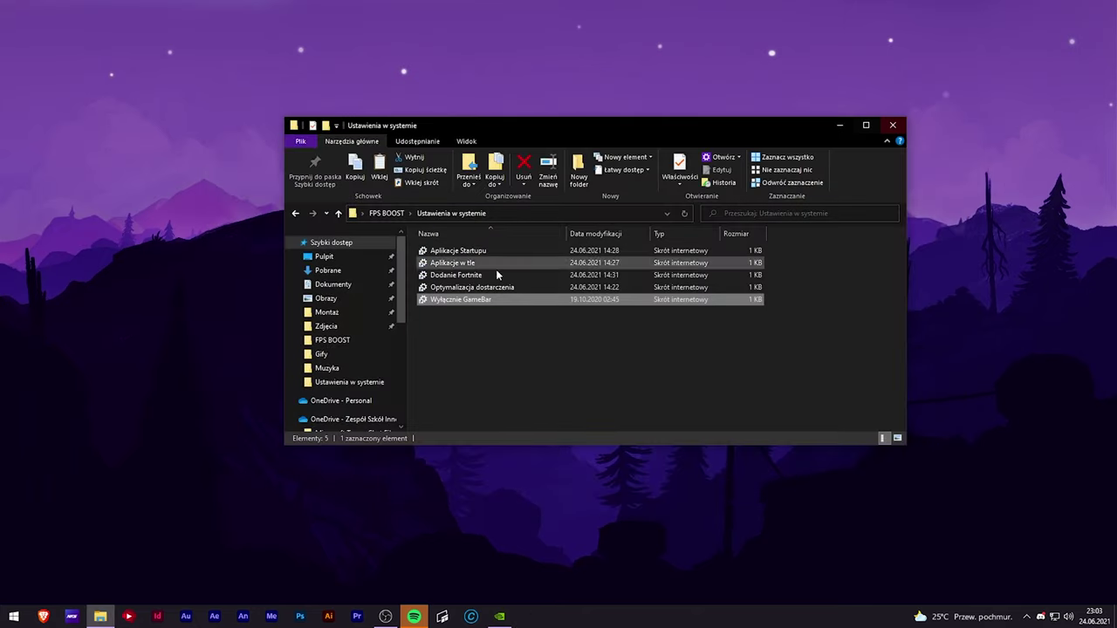
Step: Return to the FPS BOOST folder and open the Windows Temp folder through the 2 Usuń Temp Files shortcut
key("BackSpace")
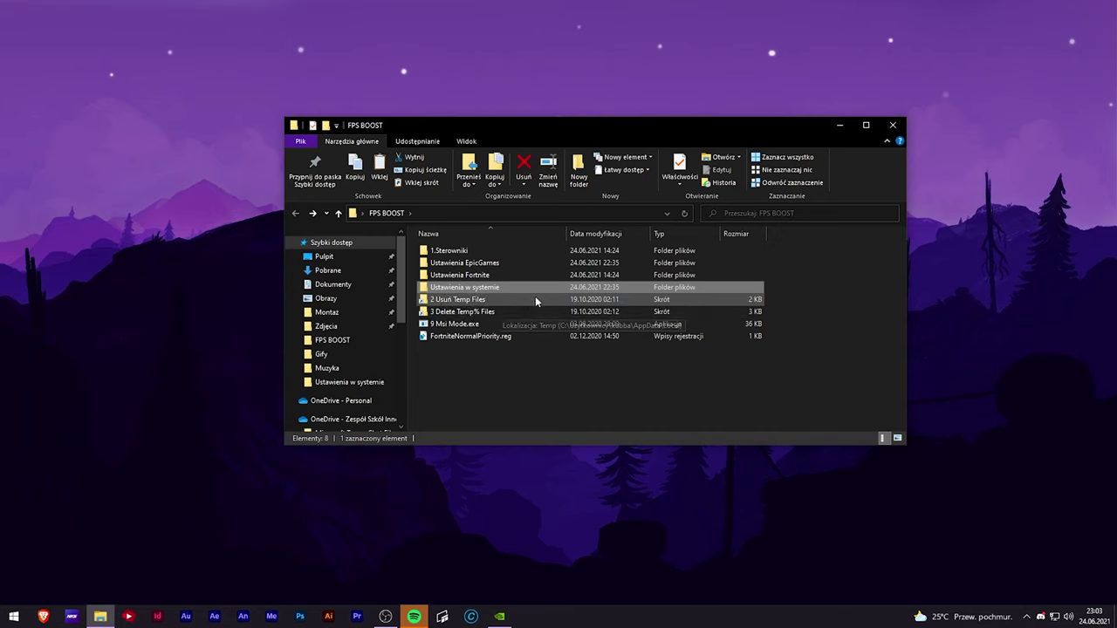
left_click(464, 304)
double_click(474, 302)
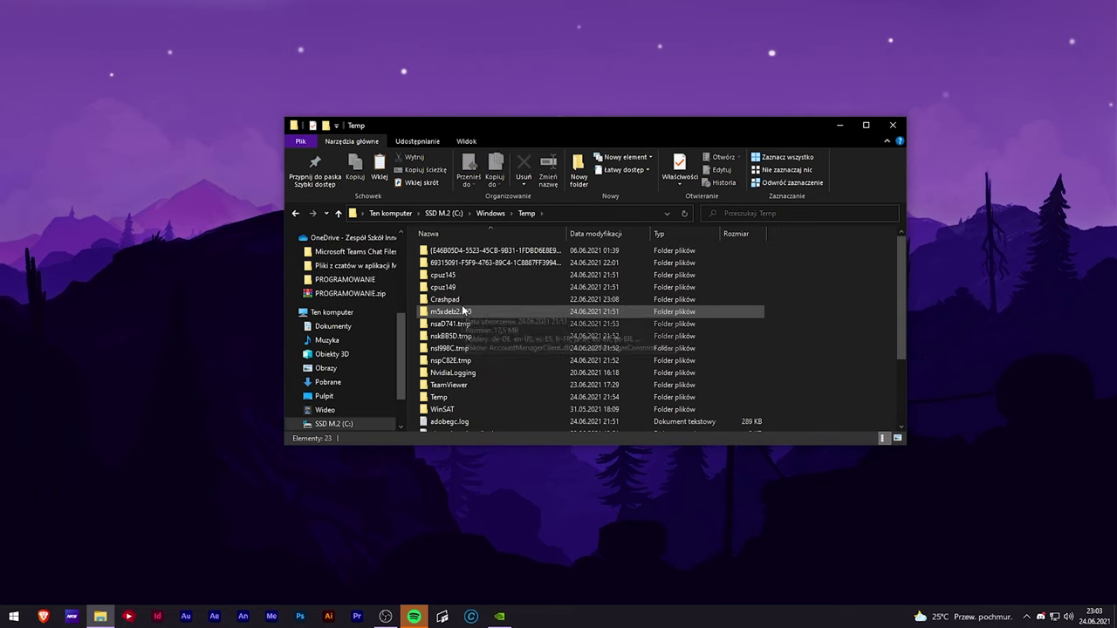
Step: Move all contents of the Windows Temp folder to the Recycle Bin, skipping every protected or in-use item
scroll(487, 299, "down", 3)
key("ctrl+a")
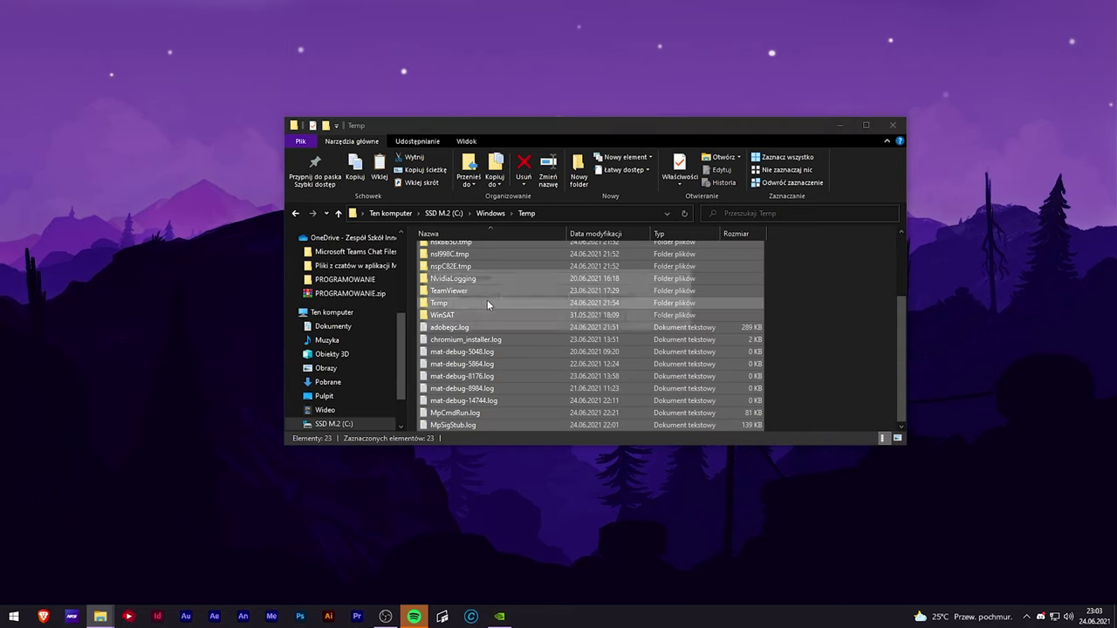
key("Delete")
left_click(602, 318)
left_click(240, 234)
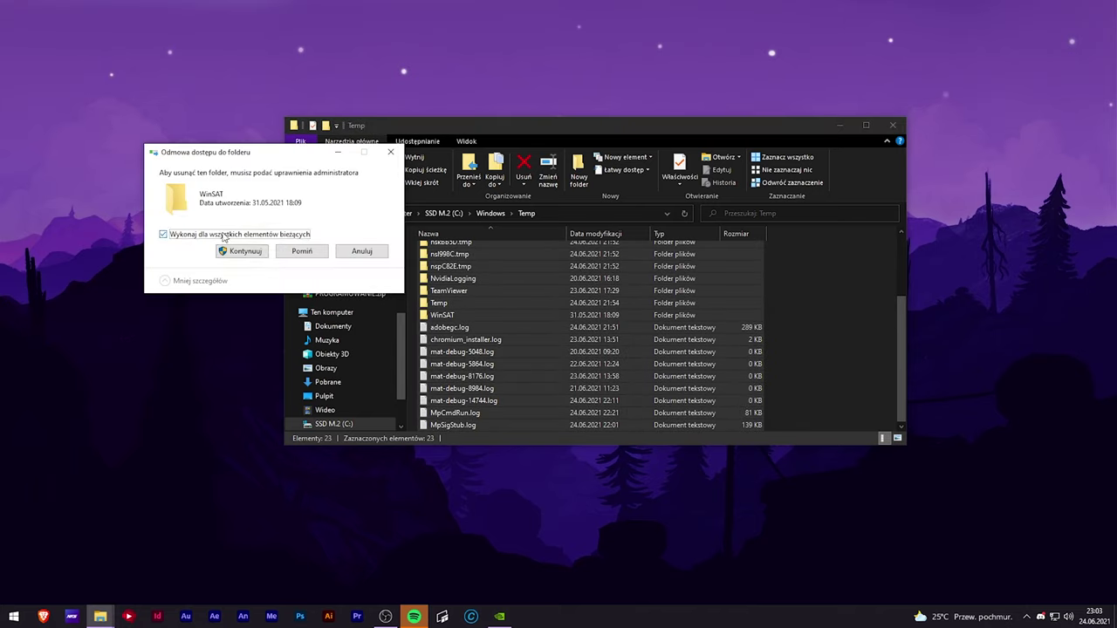
left_click(314, 251)
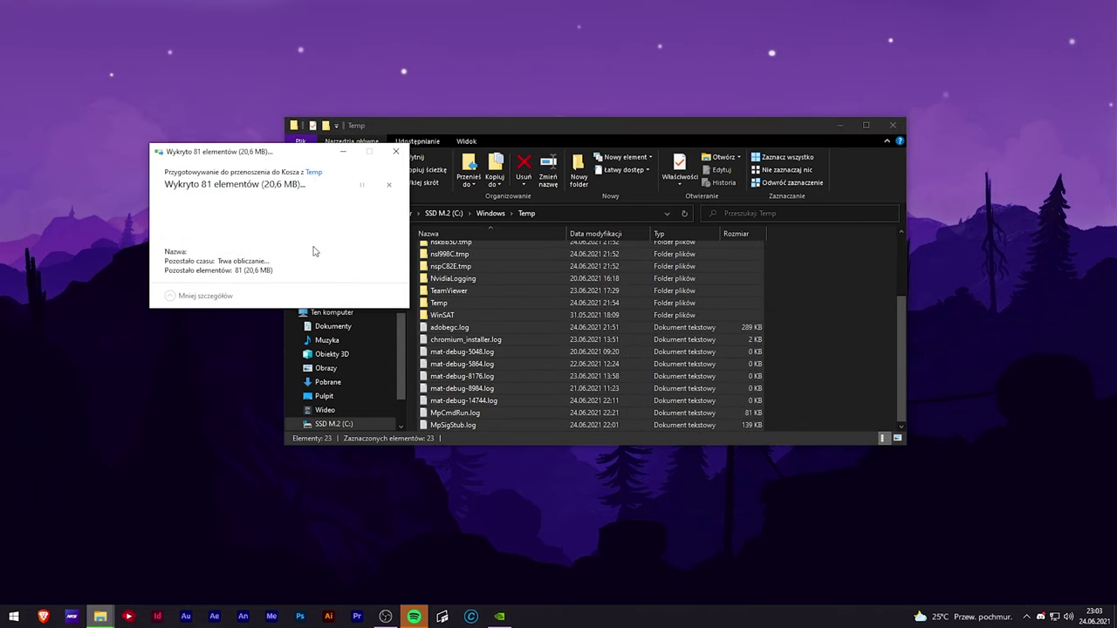
left_click(319, 278)
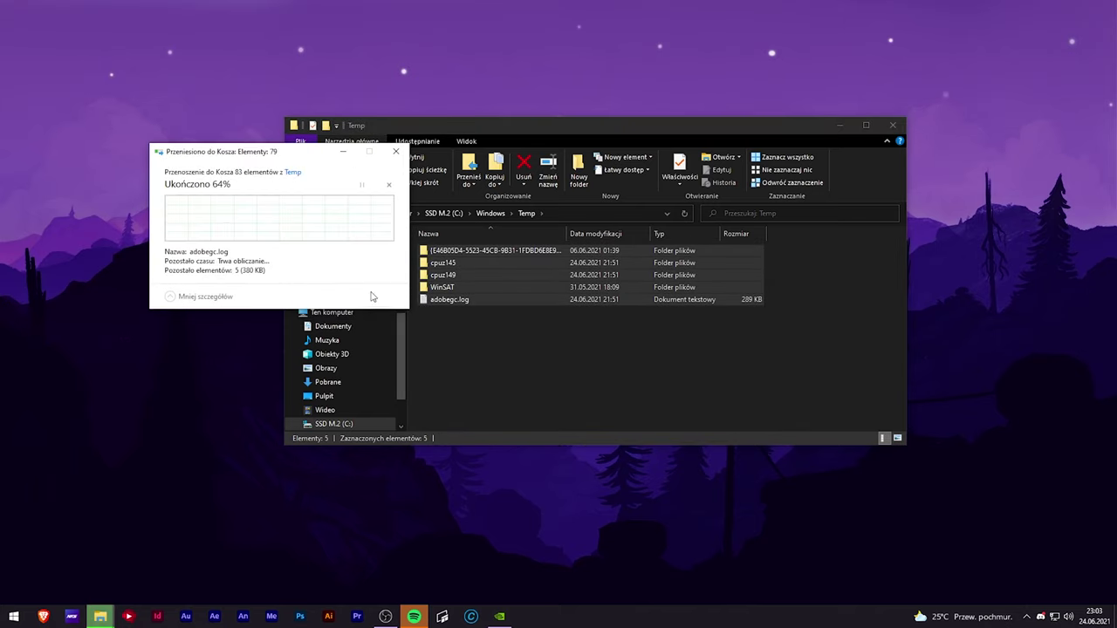
left_click(168, 259)
left_click(305, 277)
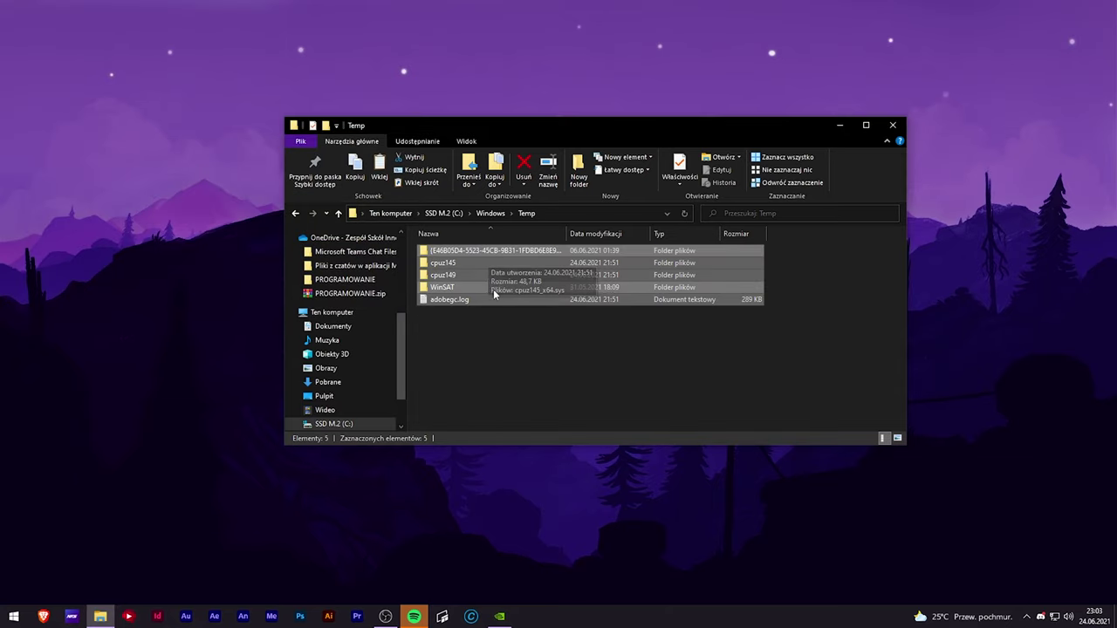
Step: Go back to the FPS BOOST folder and open the AppData\Local\Temp folder through the 3 Delete Temp% Files shortcut
key("alt+Left")
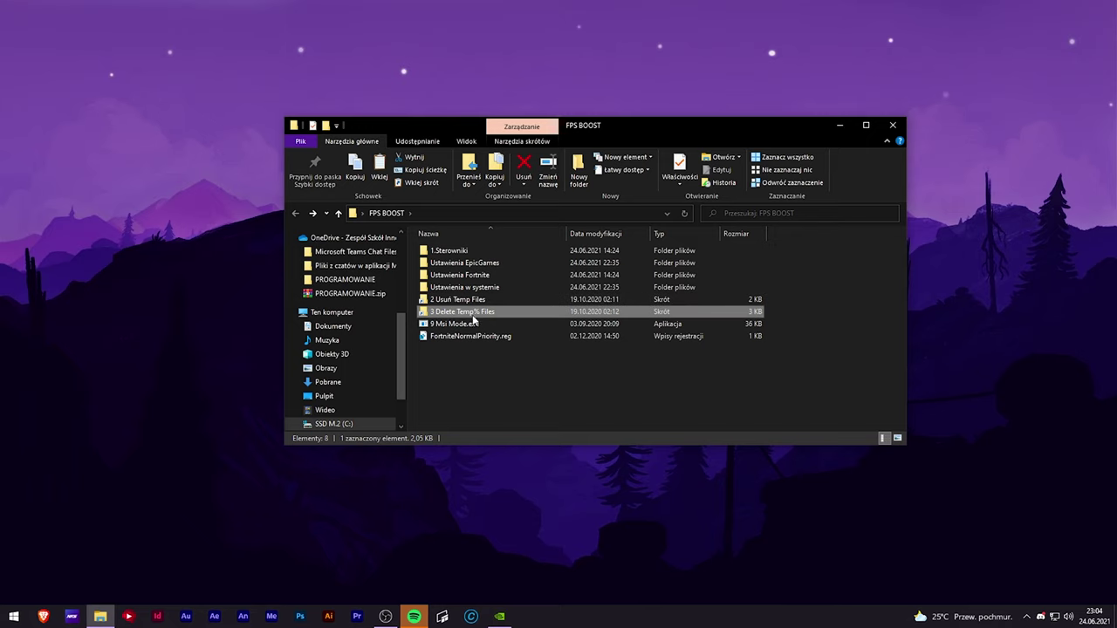
double_click(471, 314)
left_click(480, 278)
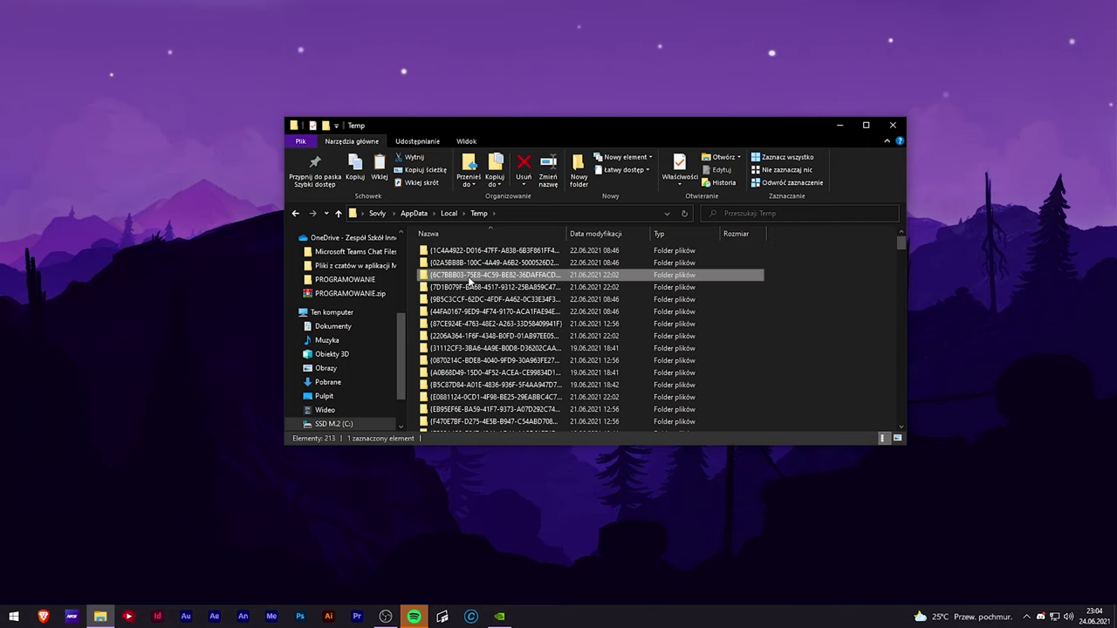
Step: Move all contents of AppData\Local\Temp to the Recycle Bin, skipping protected and in-use items, and return to the FPS BOOST folder
key("ctrl+a")
key("shift+Delete")
left_click(605, 322)
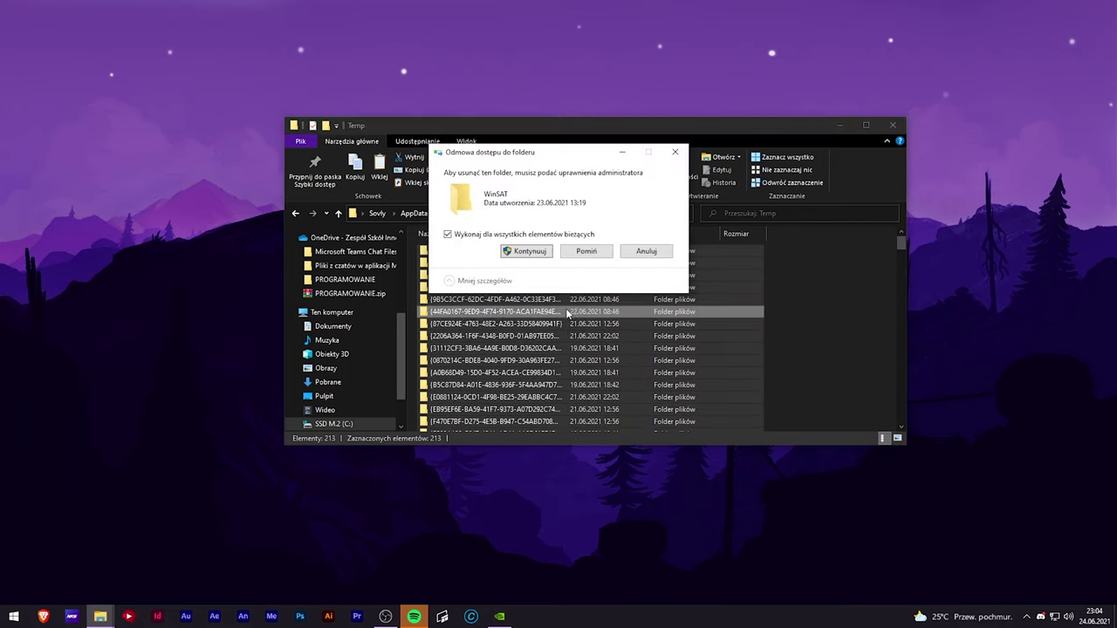
left_click(569, 253)
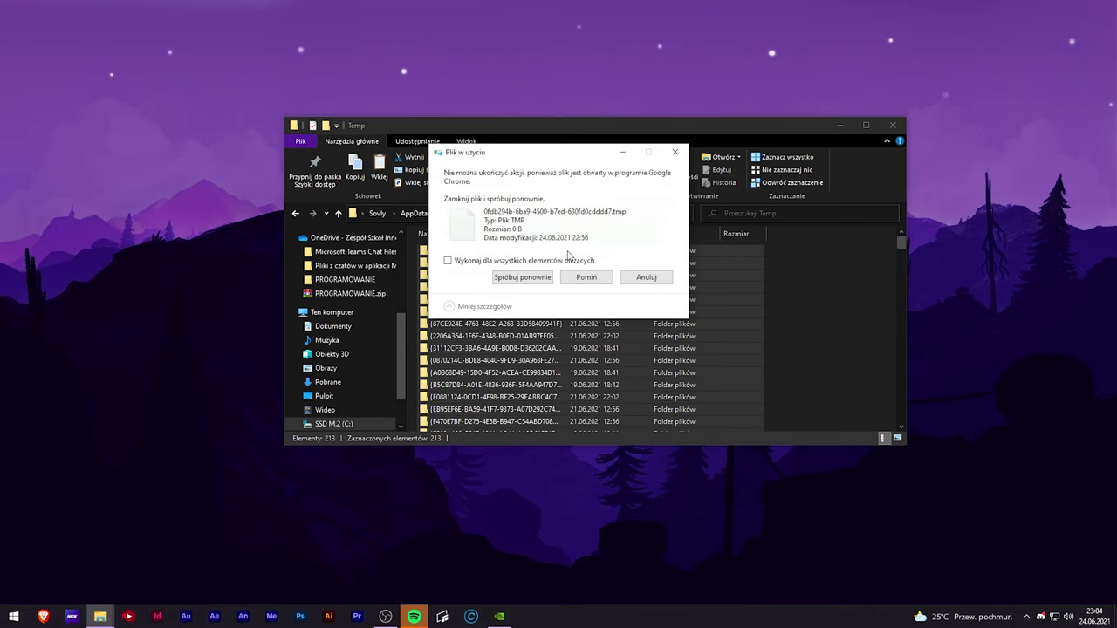
left_click(586, 277)
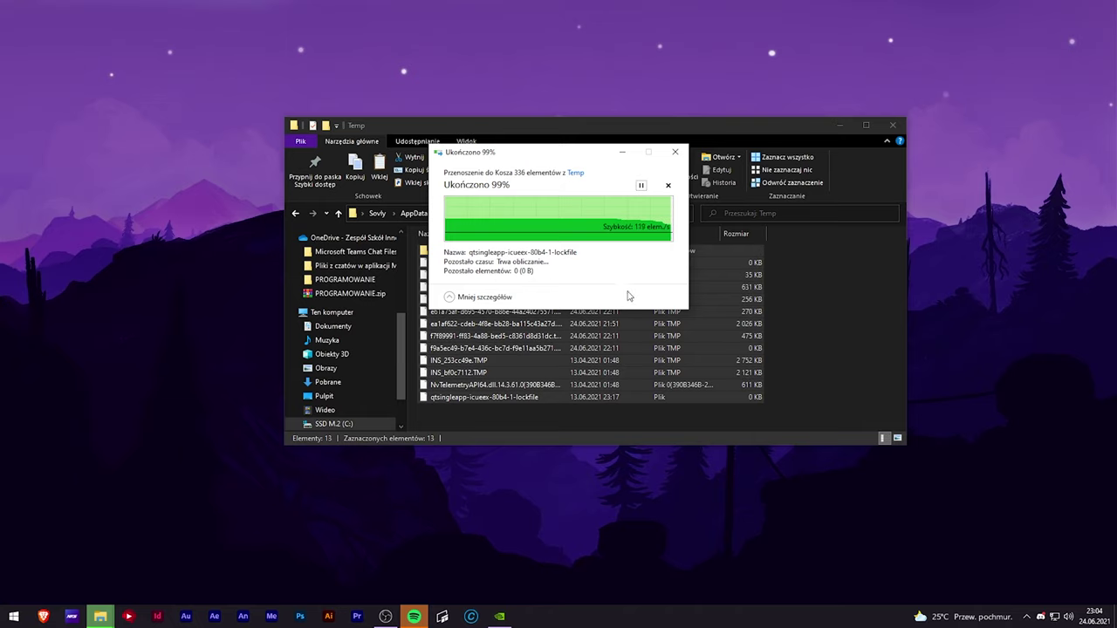
left_click_drag(536, 160, 750, 174)
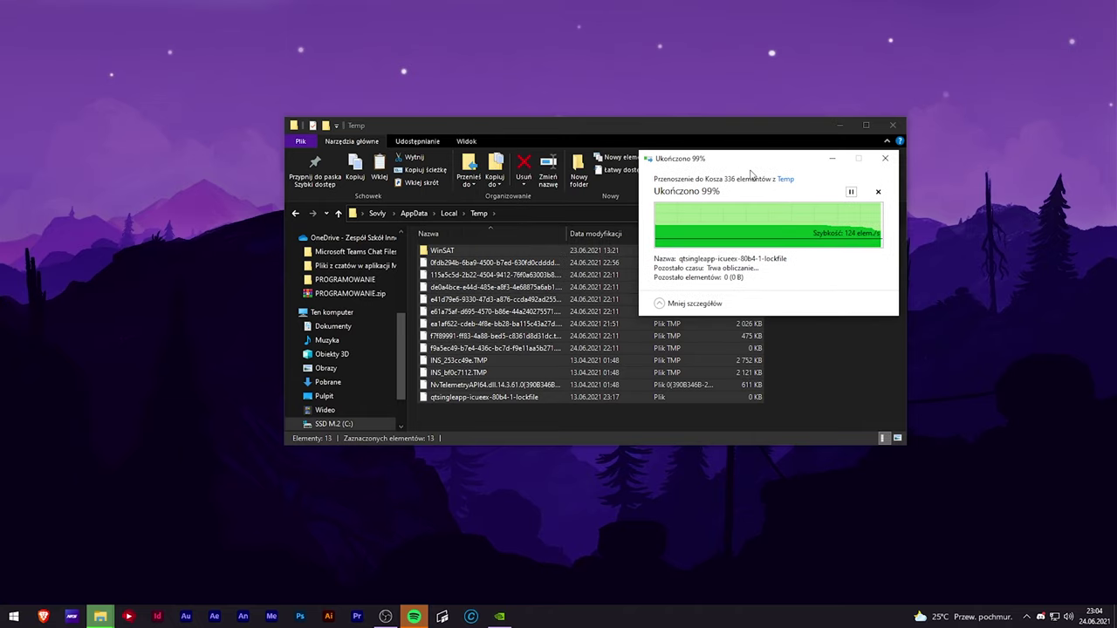
left_click(878, 191)
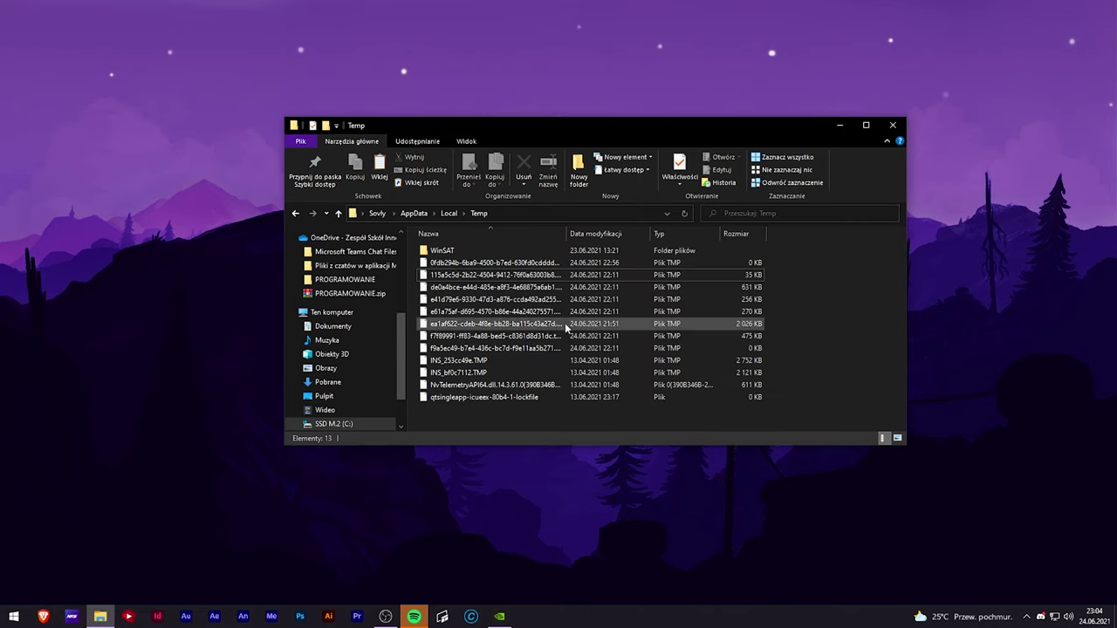
left_click(529, 299)
key("alt+Left")
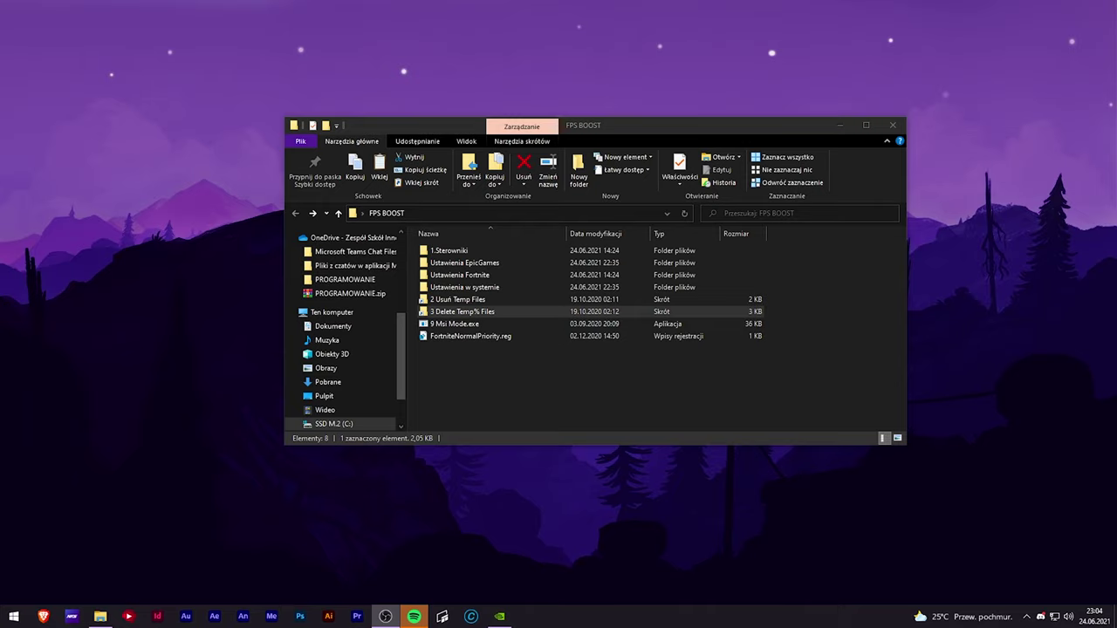
Step: Empty the Kosz on the desktop and confirm the permanent deletion
left_click(163, 202)
right_click(174, 201)
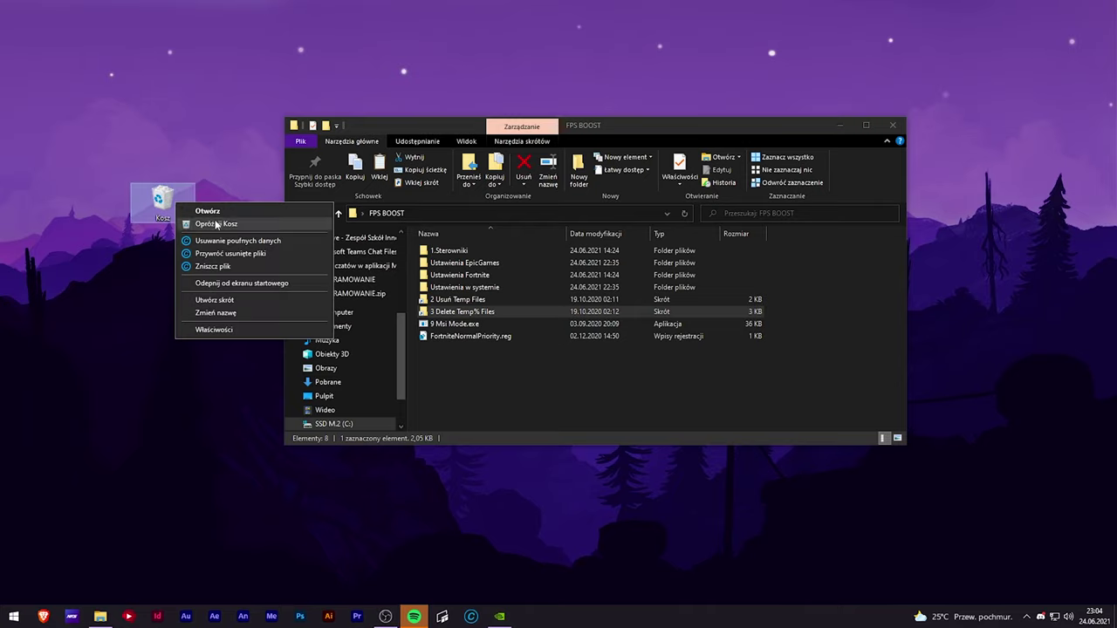
left_click(201, 223)
left_click(669, 317)
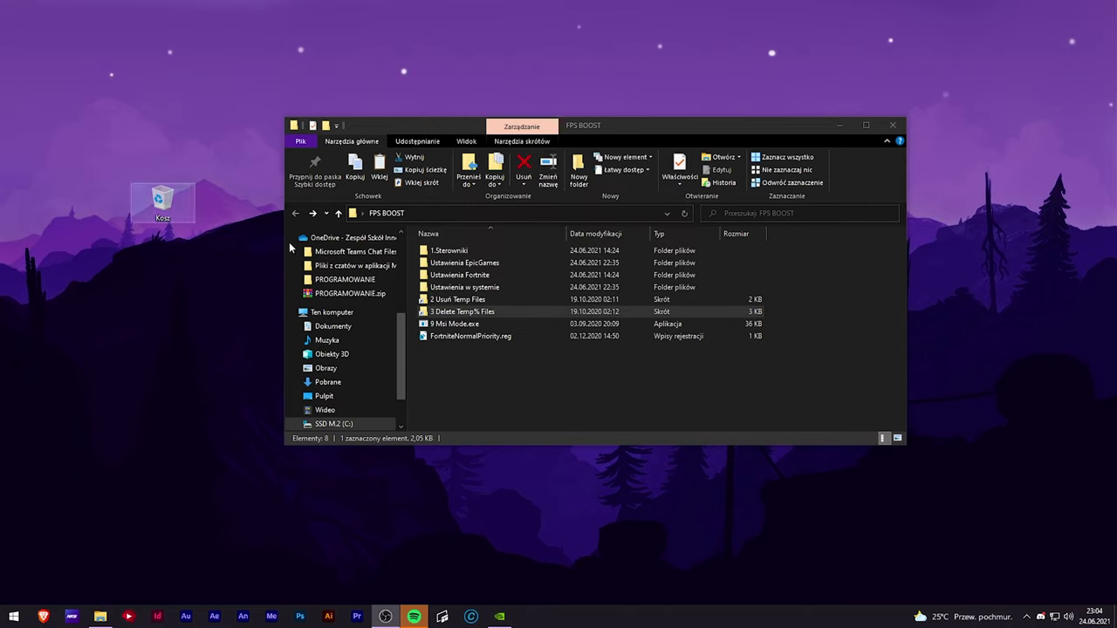
Step: Select the FortniteNormalPriority.reg file in the FPS BOOST folder
left_click(620, 406)
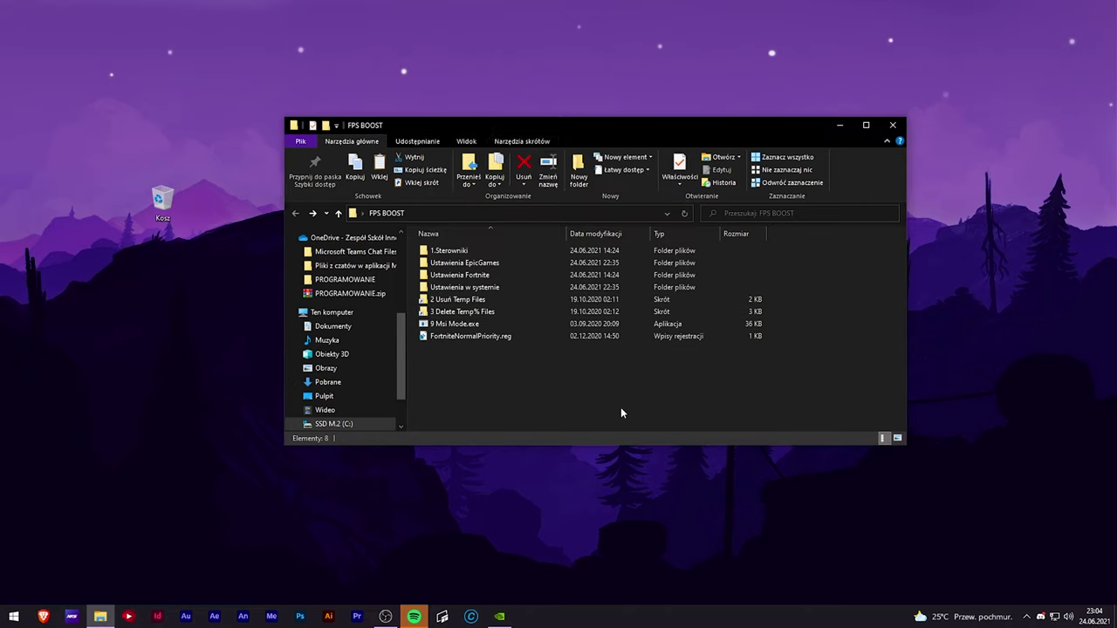
left_click(498, 324)
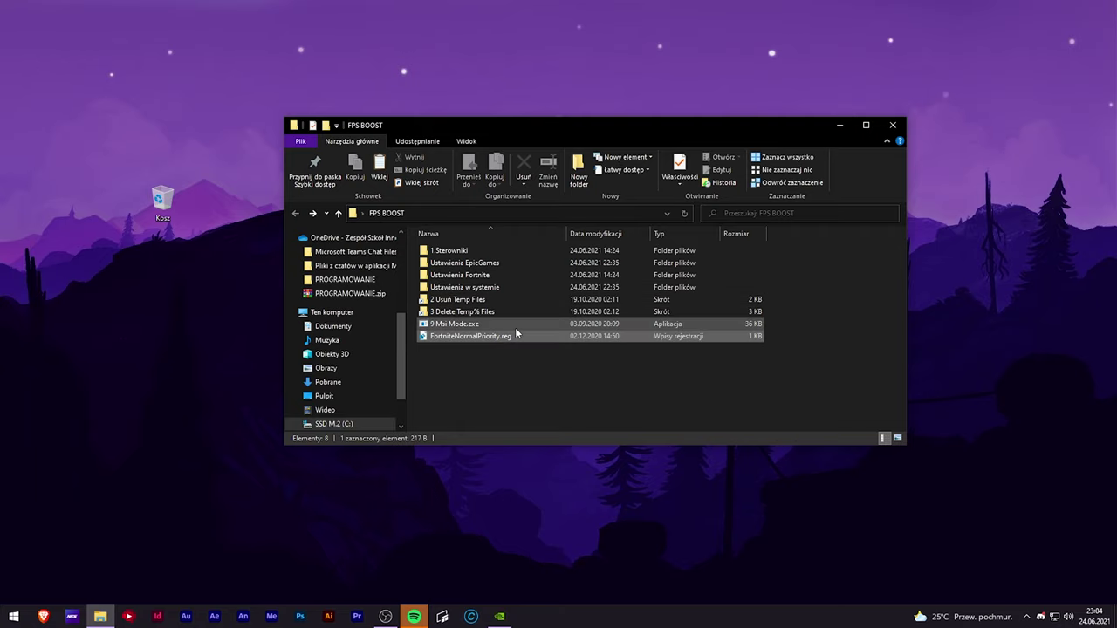